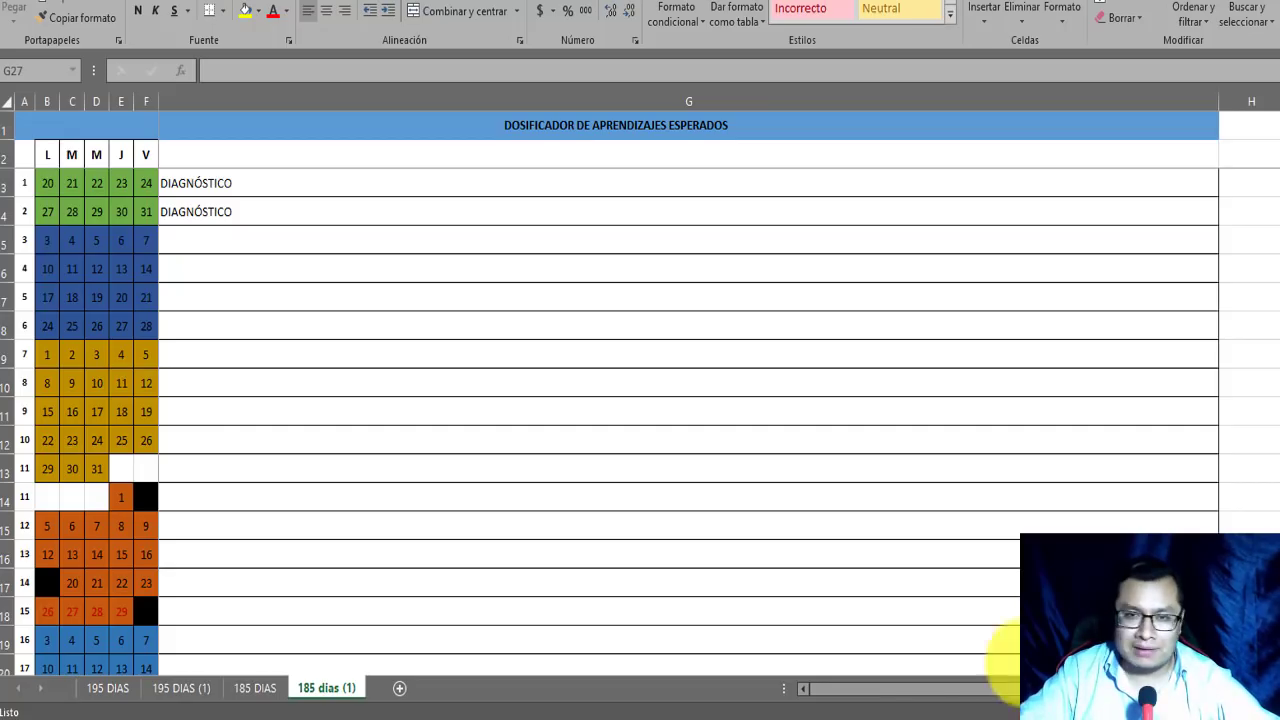
# - Open the 195 DIAS sheet and review its monthly calendar of school weeks from August to July
pyautogui.click(108, 688)
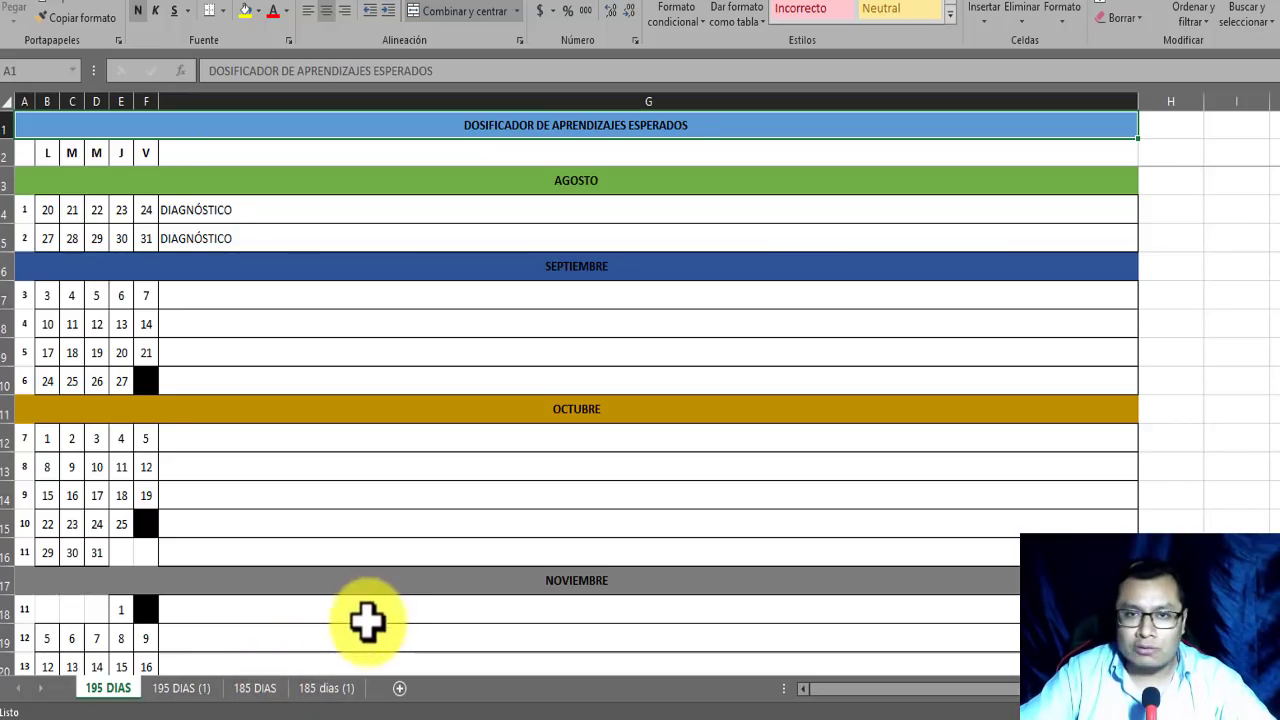
pyautogui.scroll(-8, 366, 621)
pyautogui.scroll(-6, 340, 647)
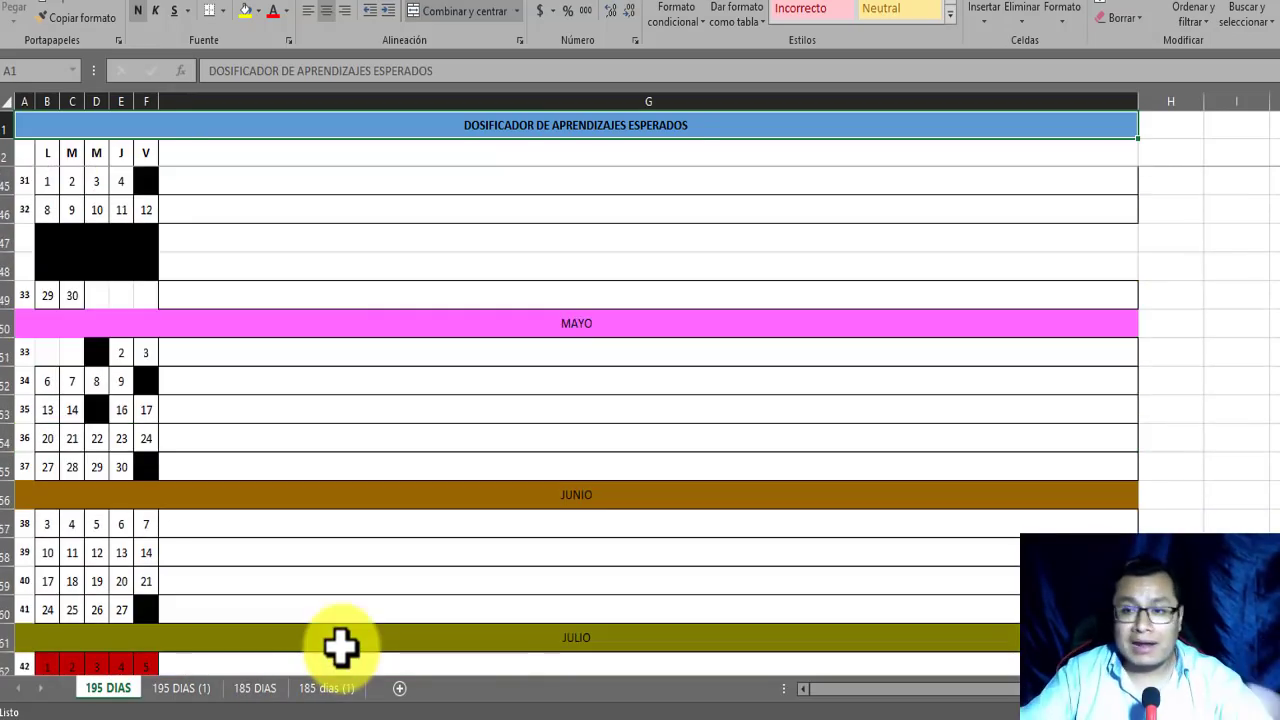
pyautogui.scroll(-5, 257, 660)
pyautogui.scroll(20, 257, 660)
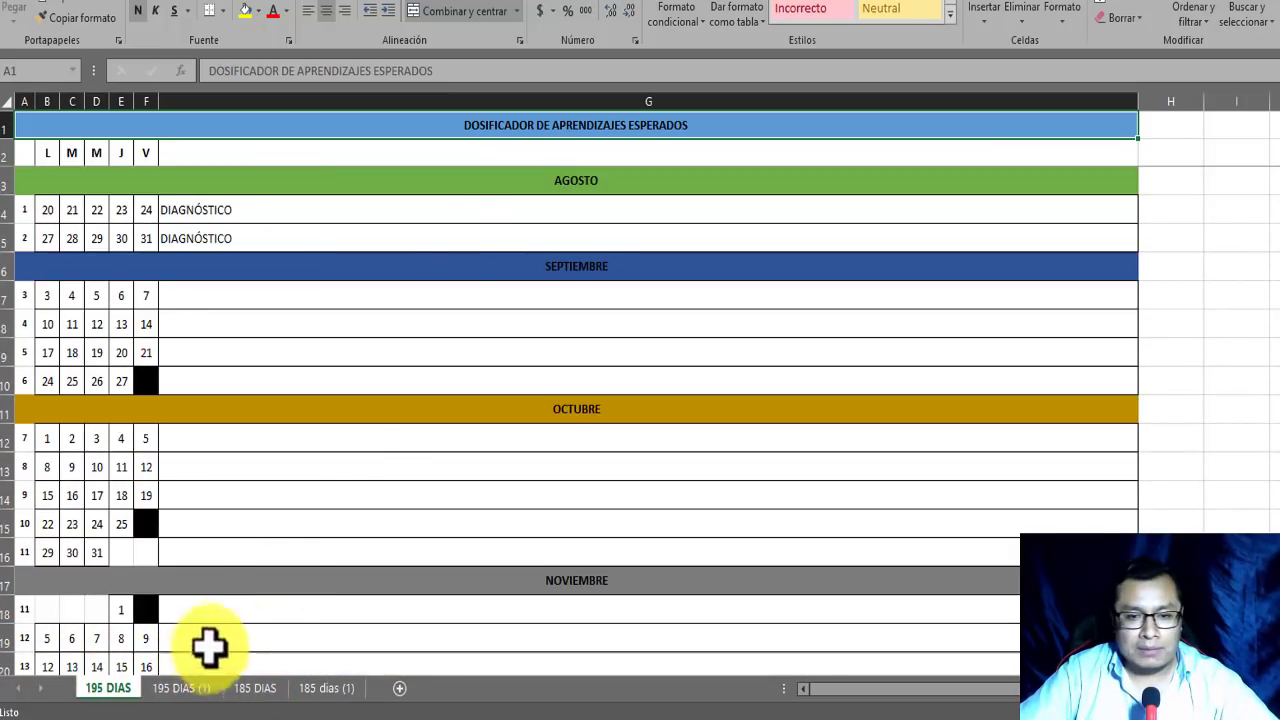
pyautogui.scroll(-2, 351, 357)
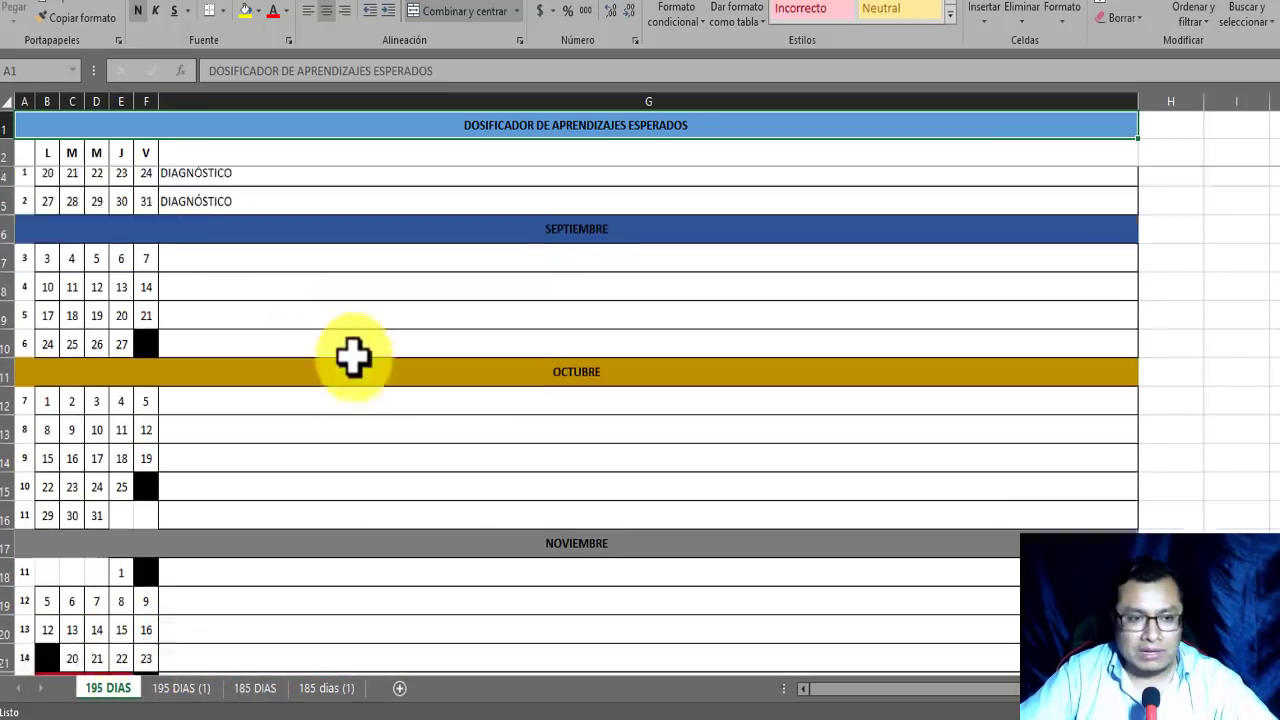
pyautogui.scroll(2, 354, 366)
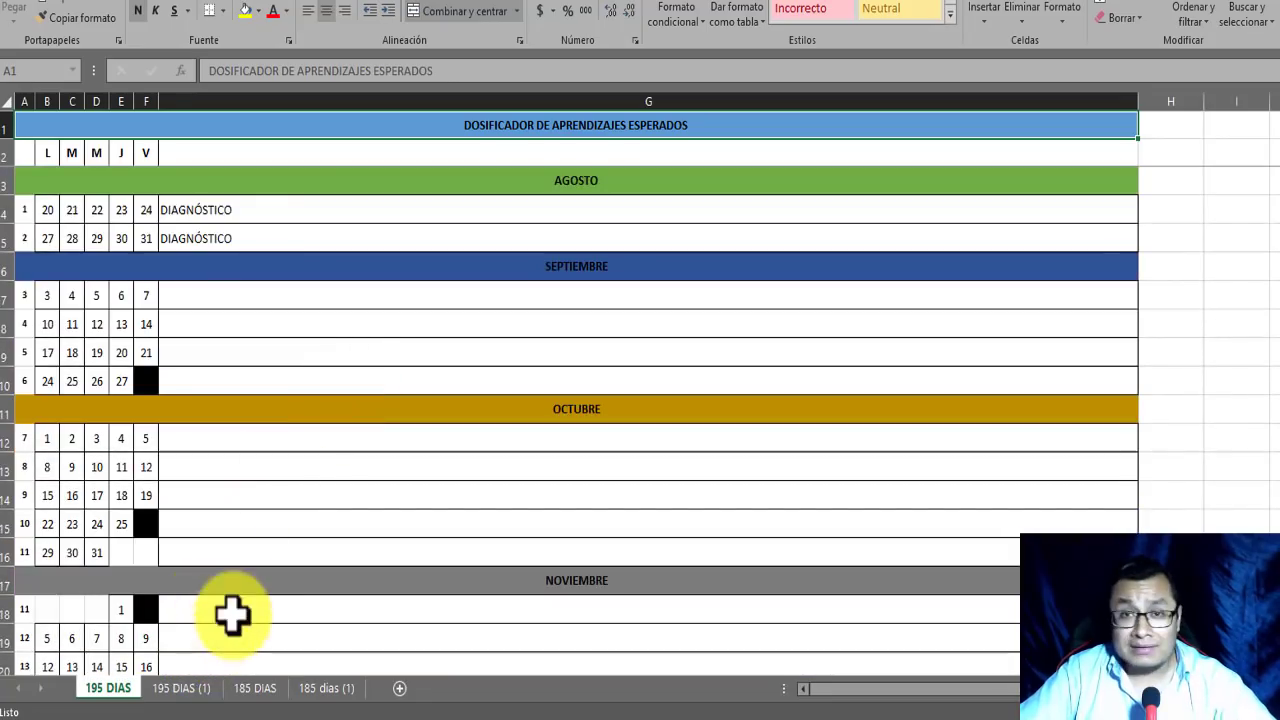
# - Look at the color-coded week layout of the 195 DIAS (1) sheet, then return to 195 DIAS and review its months through July
pyautogui.click(181, 688)
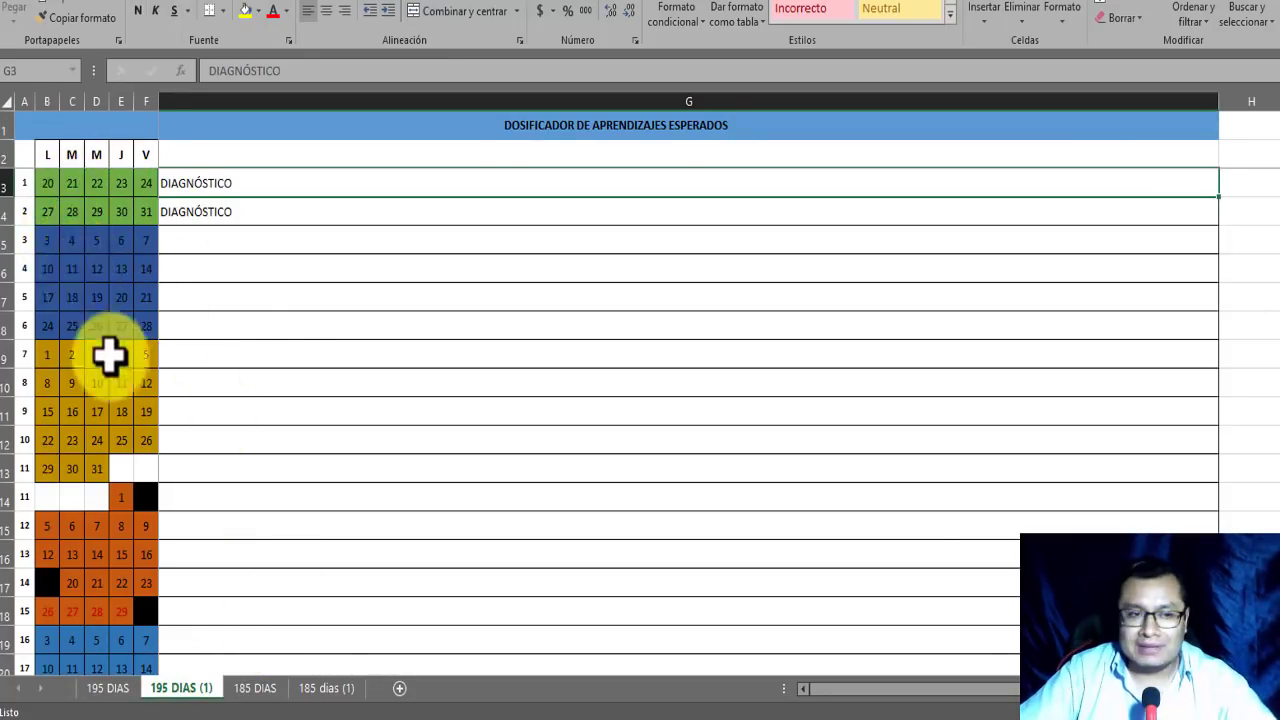
pyautogui.scroll(-3, 171, 400)
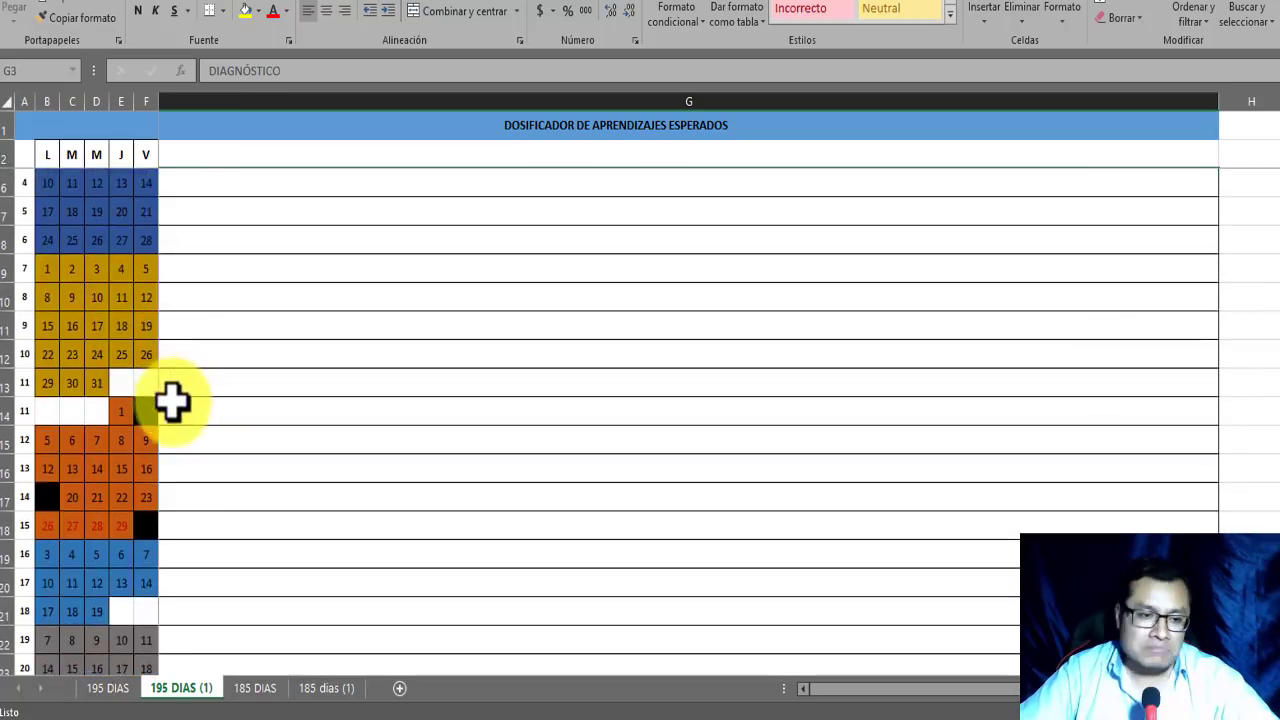
pyautogui.click(108, 690)
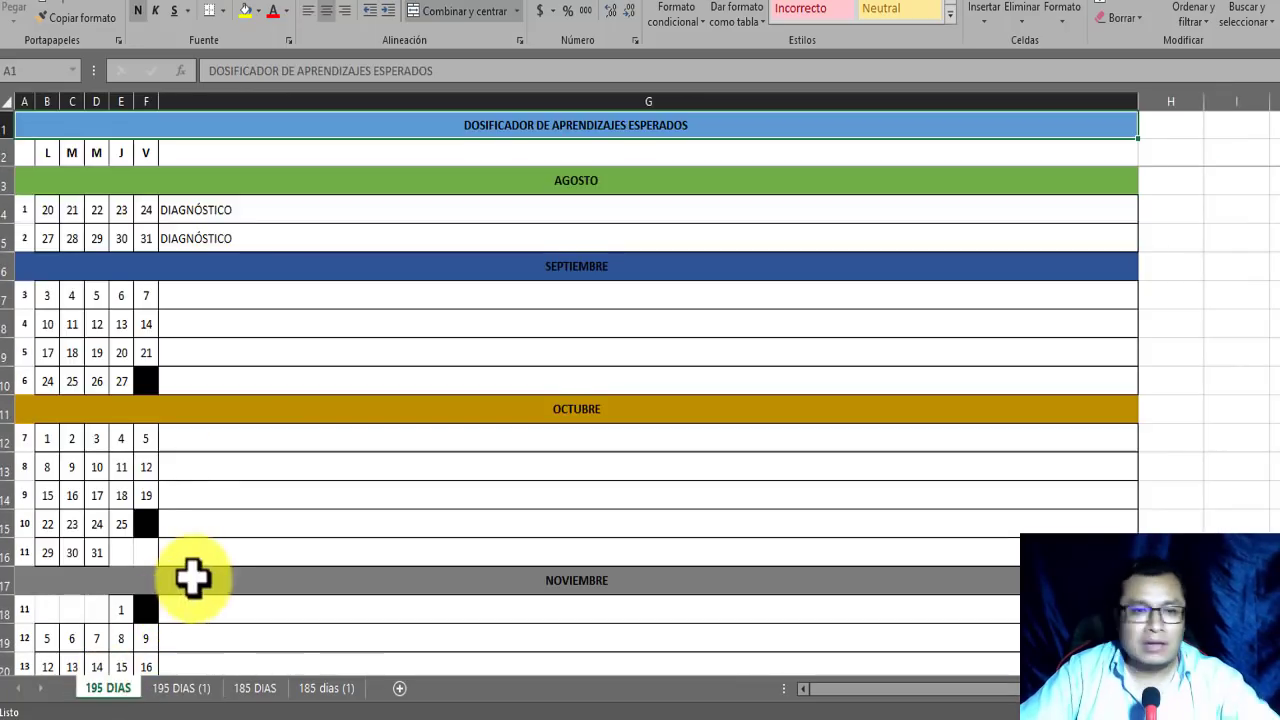
pyautogui.scroll(-3, 223, 538)
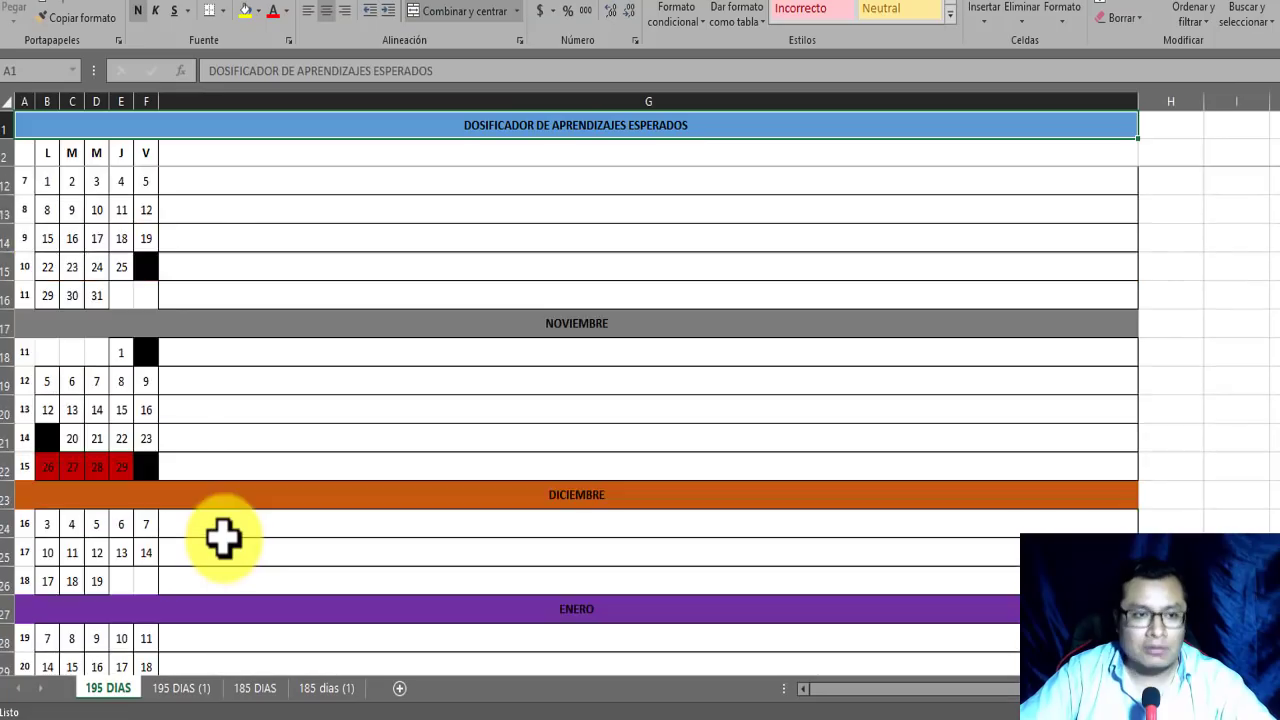
pyautogui.scroll(3, 223, 538)
pyautogui.scroll(-4, 209, 543)
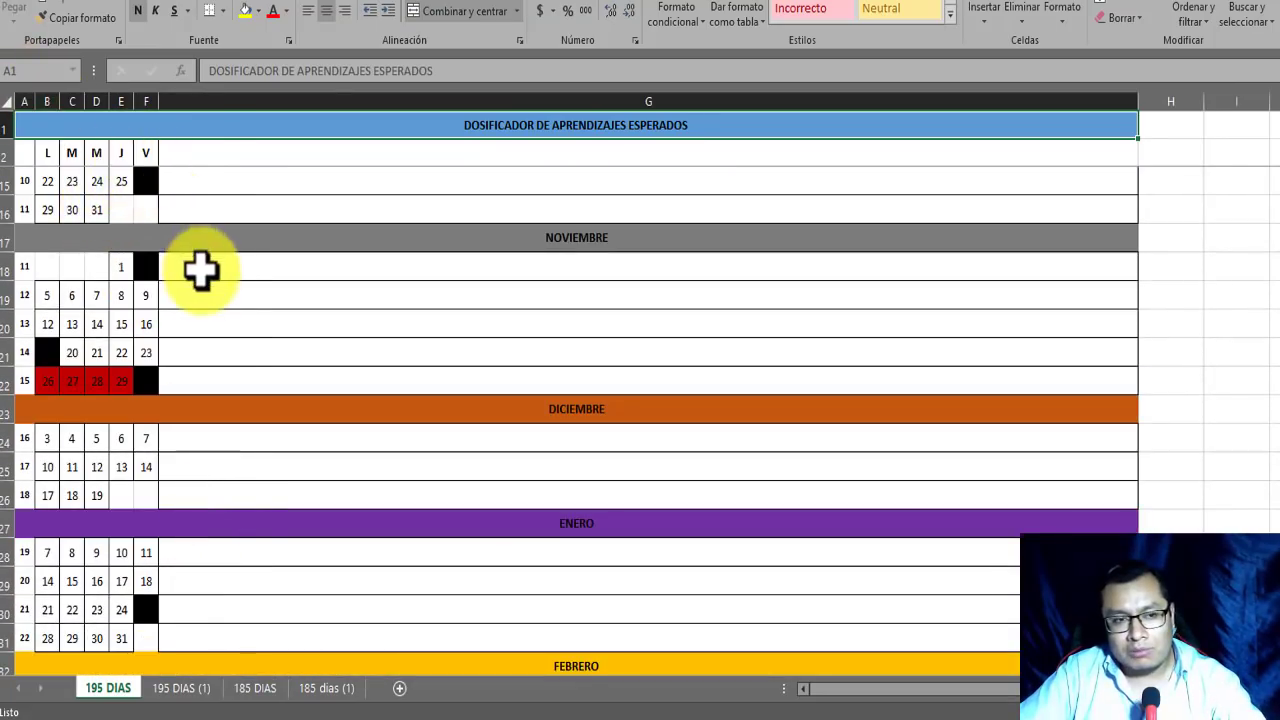
pyautogui.scroll(-8, 201, 270)
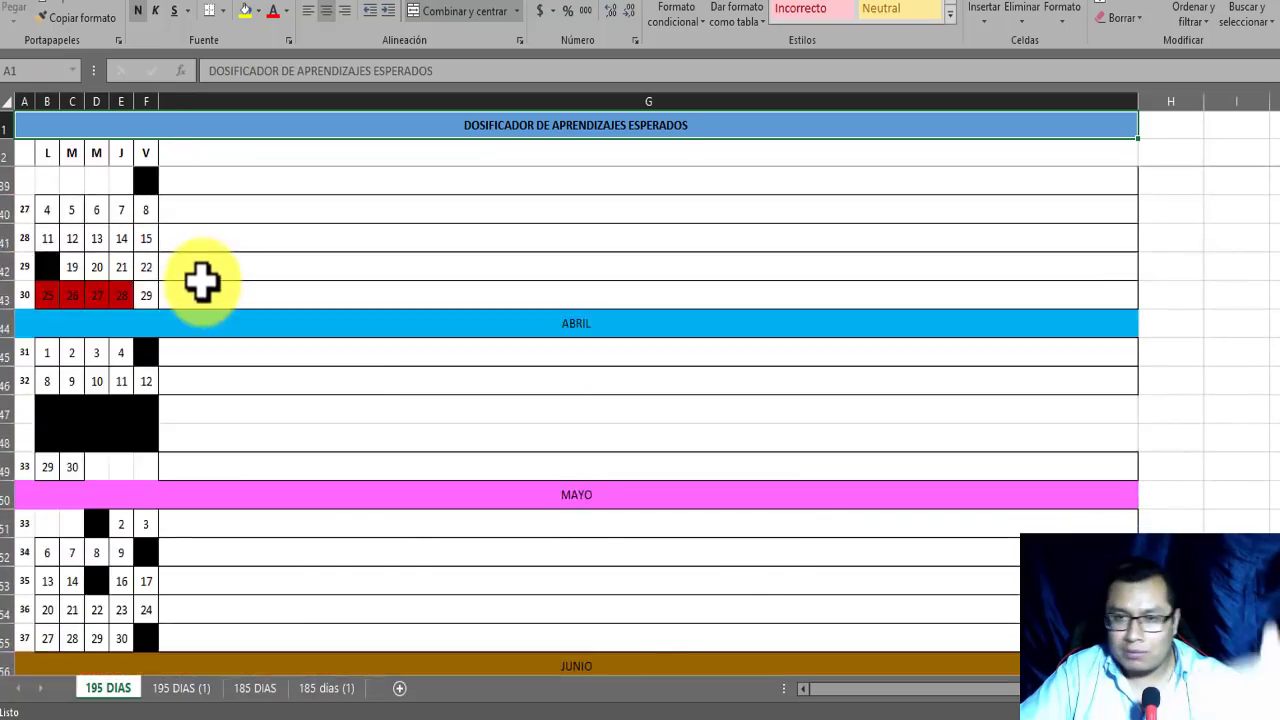
pyautogui.scroll(-7, 204, 280)
pyautogui.scroll(2, 191, 322)
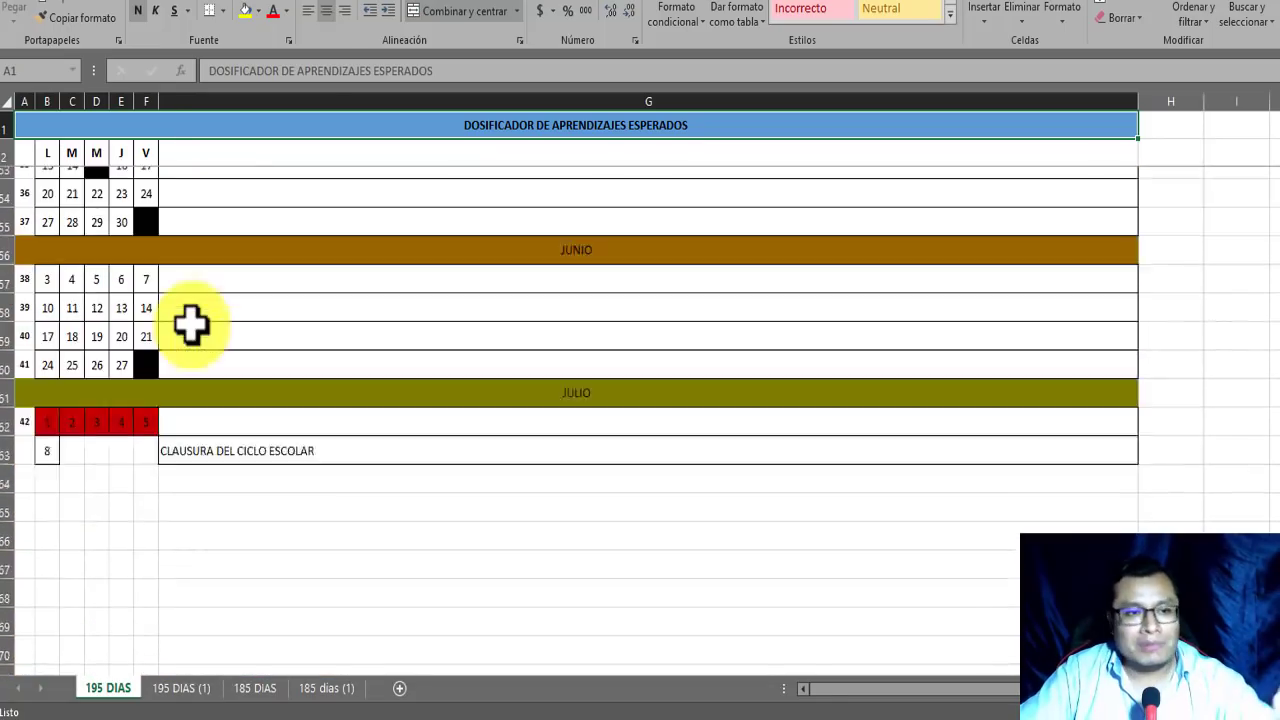
pyautogui.scroll(1, 191, 322)
pyautogui.scroll(6, 186, 331)
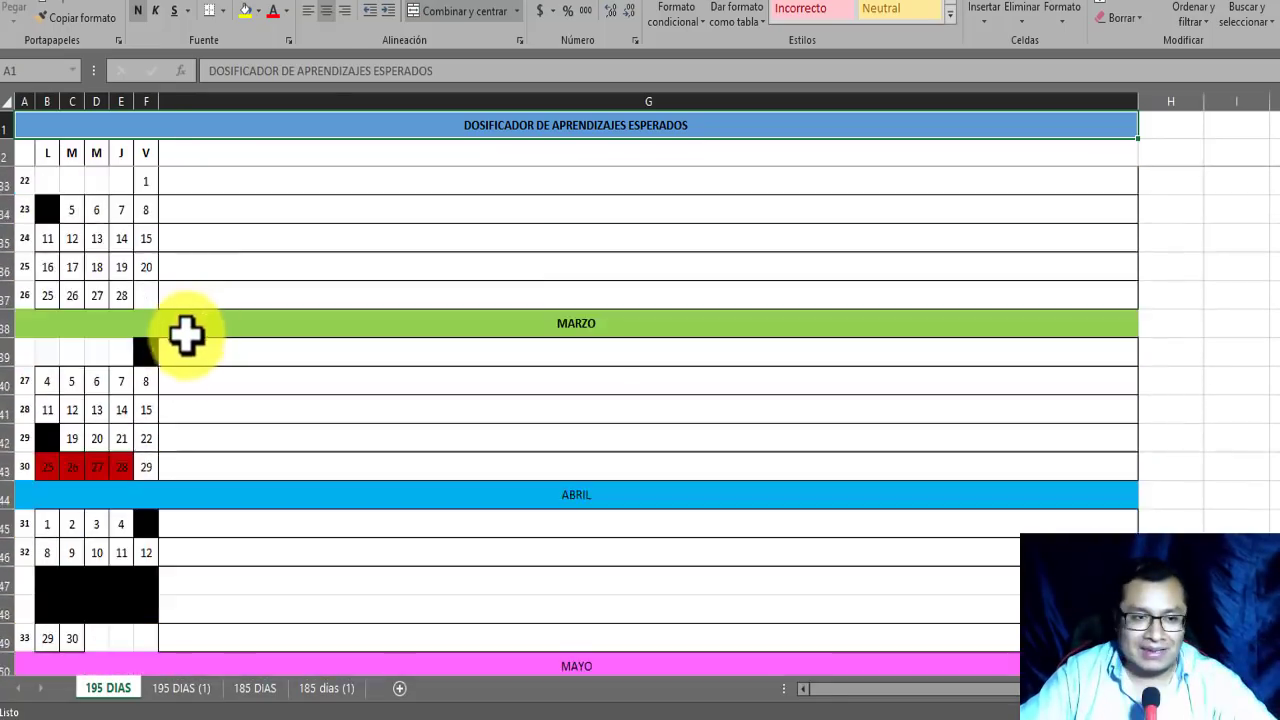
pyautogui.scroll(10, 186, 337)
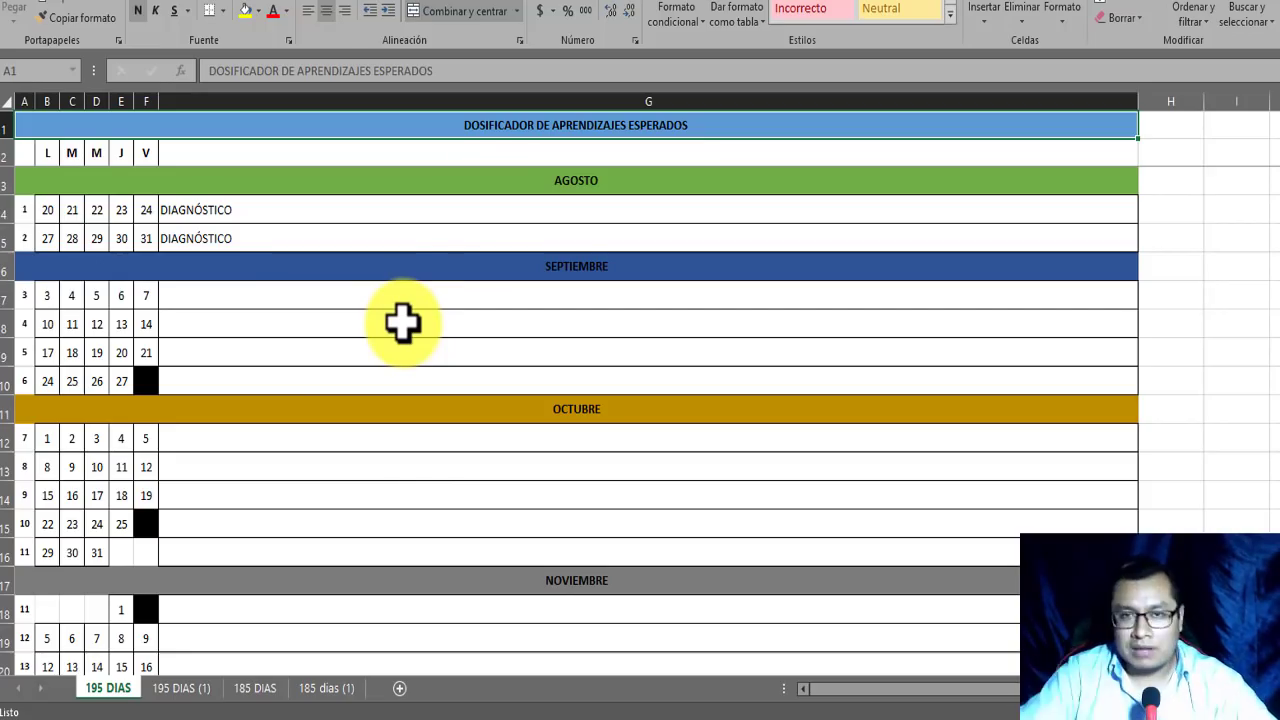
pyautogui.scroll(-8, 434, 283)
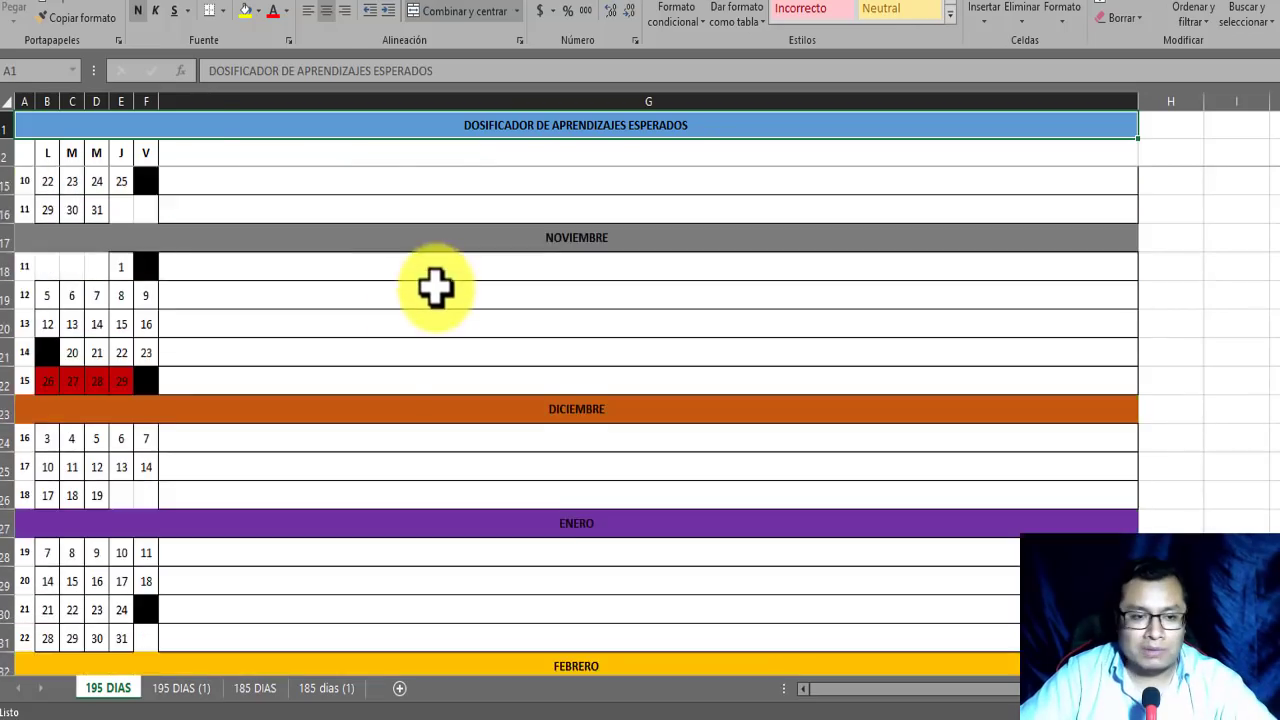
pyautogui.scroll(-9, 371, 368)
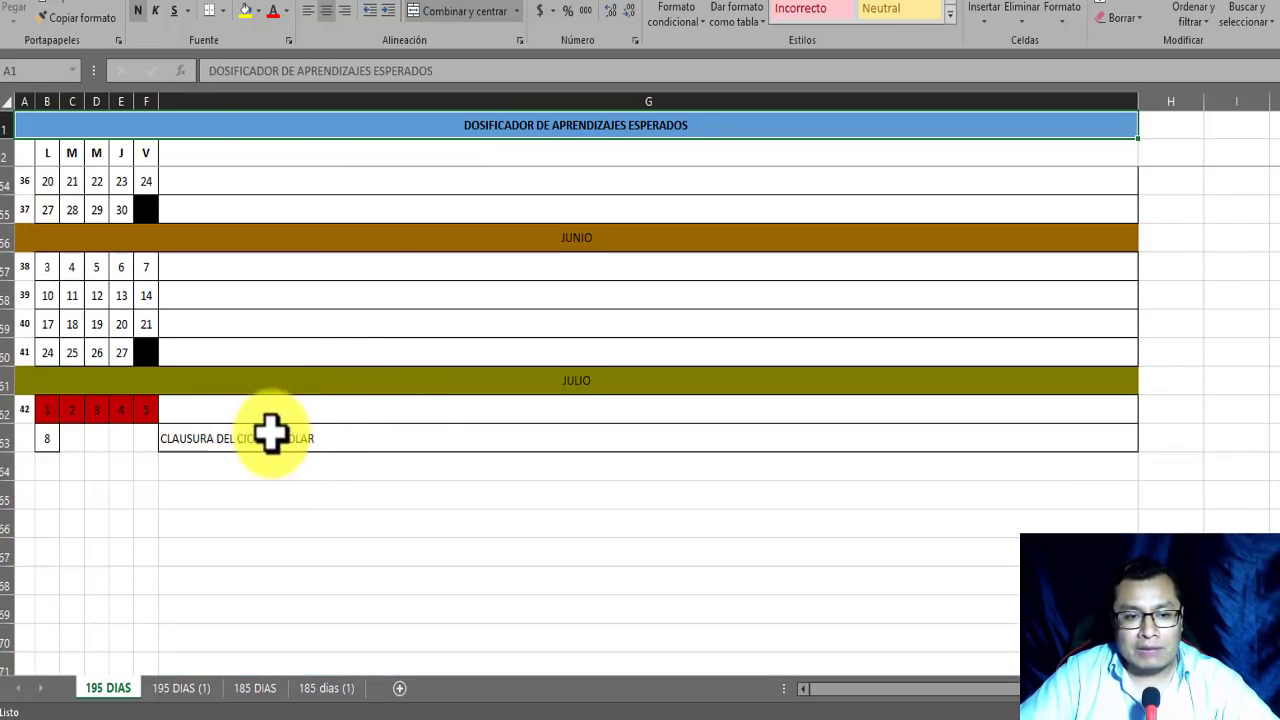
pyautogui.click(218, 438)
pyautogui.rightClick(224, 440)
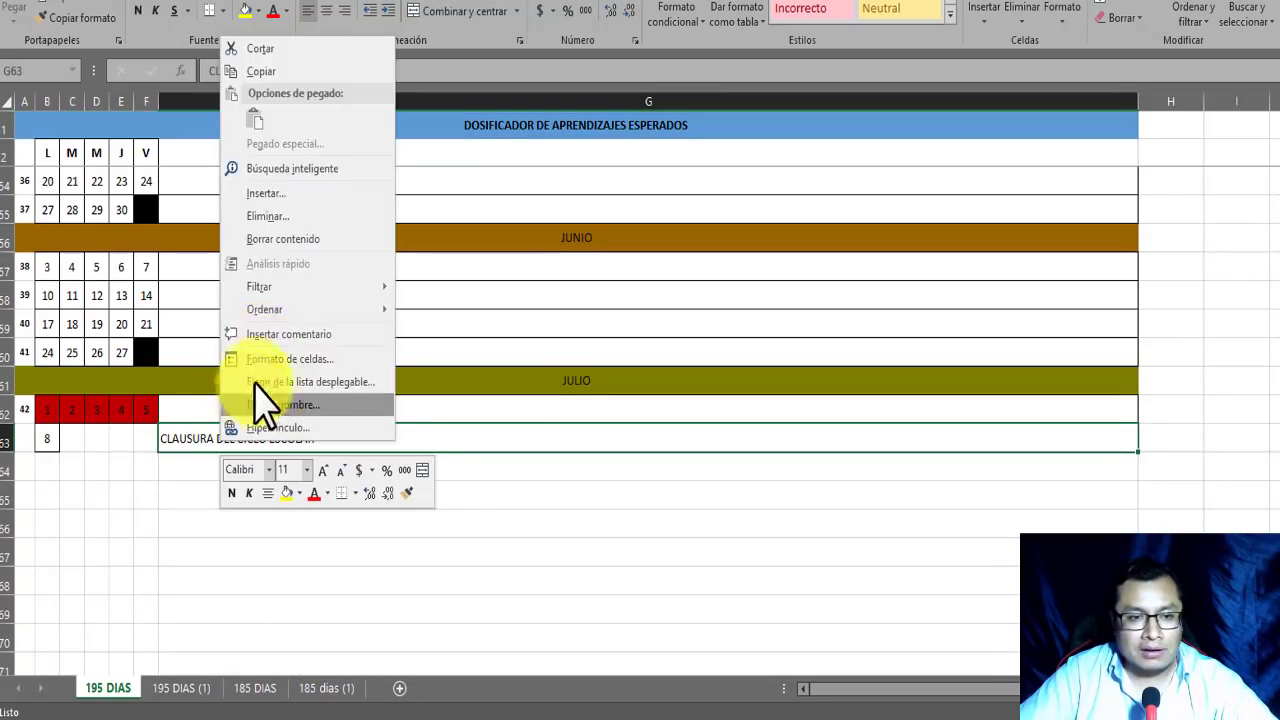
pyautogui.click(255, 71)
pyautogui.click(205, 408)
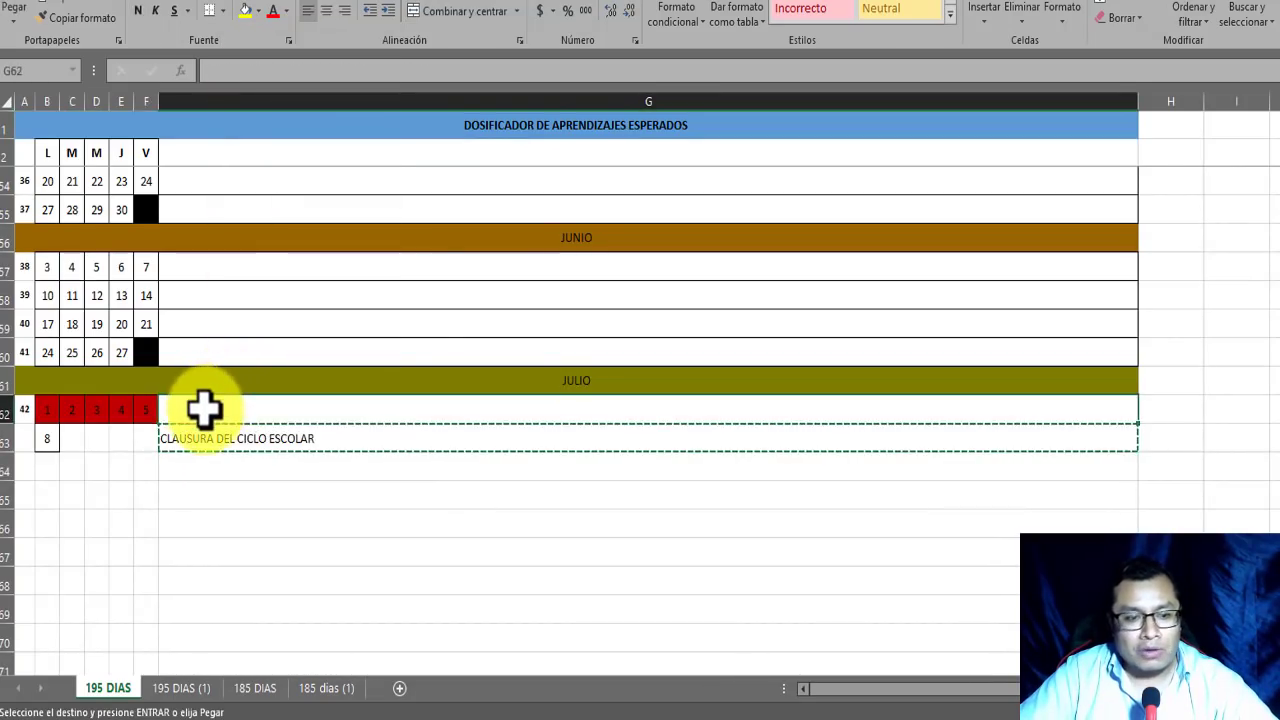
pyautogui.hotkey('ctrl', 'c')
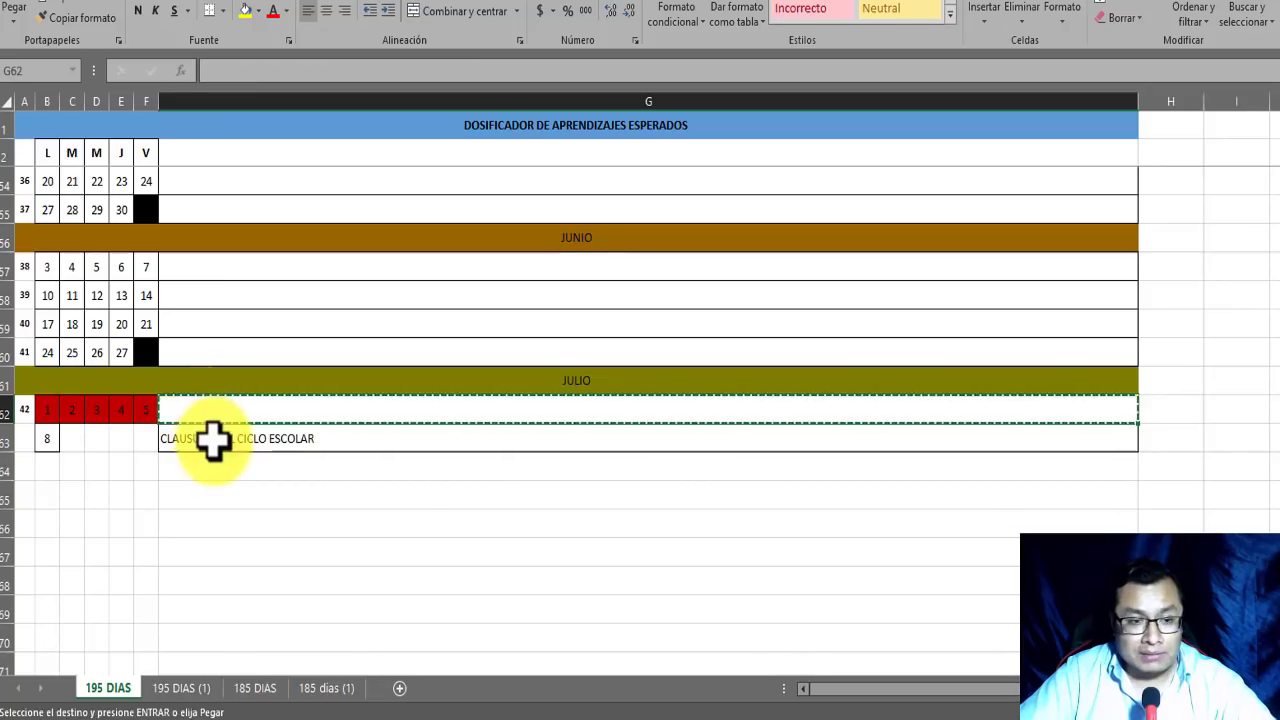
# - Copy the CLAUSURA DEL CICLO ESCOLAR entry from the July 8 row into the week 42 row above it
pyautogui.click(213, 440)
pyautogui.rightClick(213, 440)
pyautogui.click(253, 52)
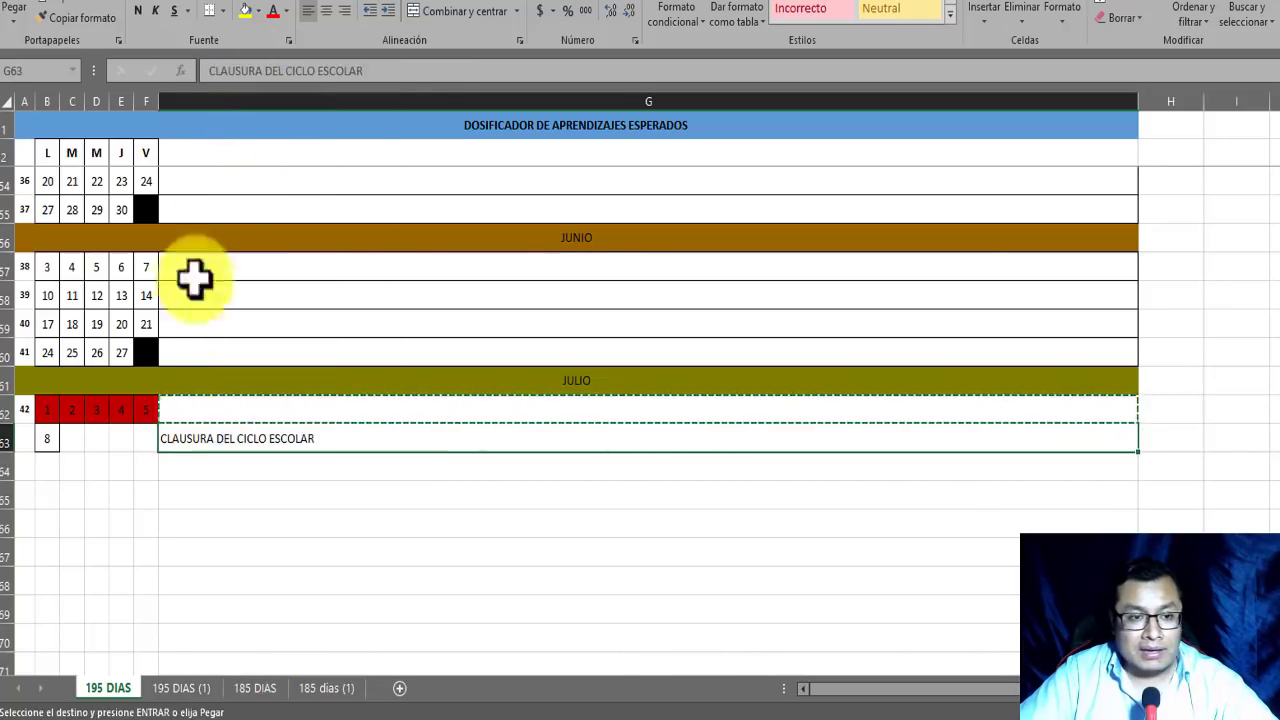
pyautogui.click(187, 404)
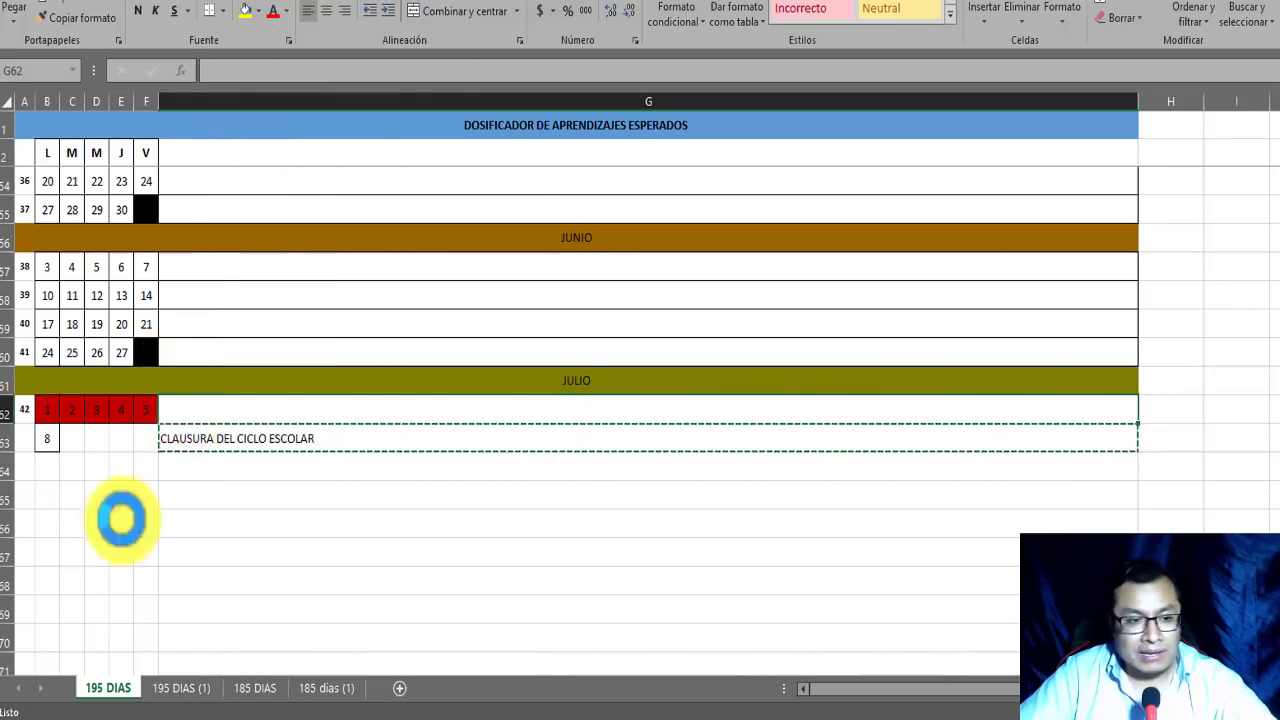
pyautogui.hotkey('ctrl', 'v')
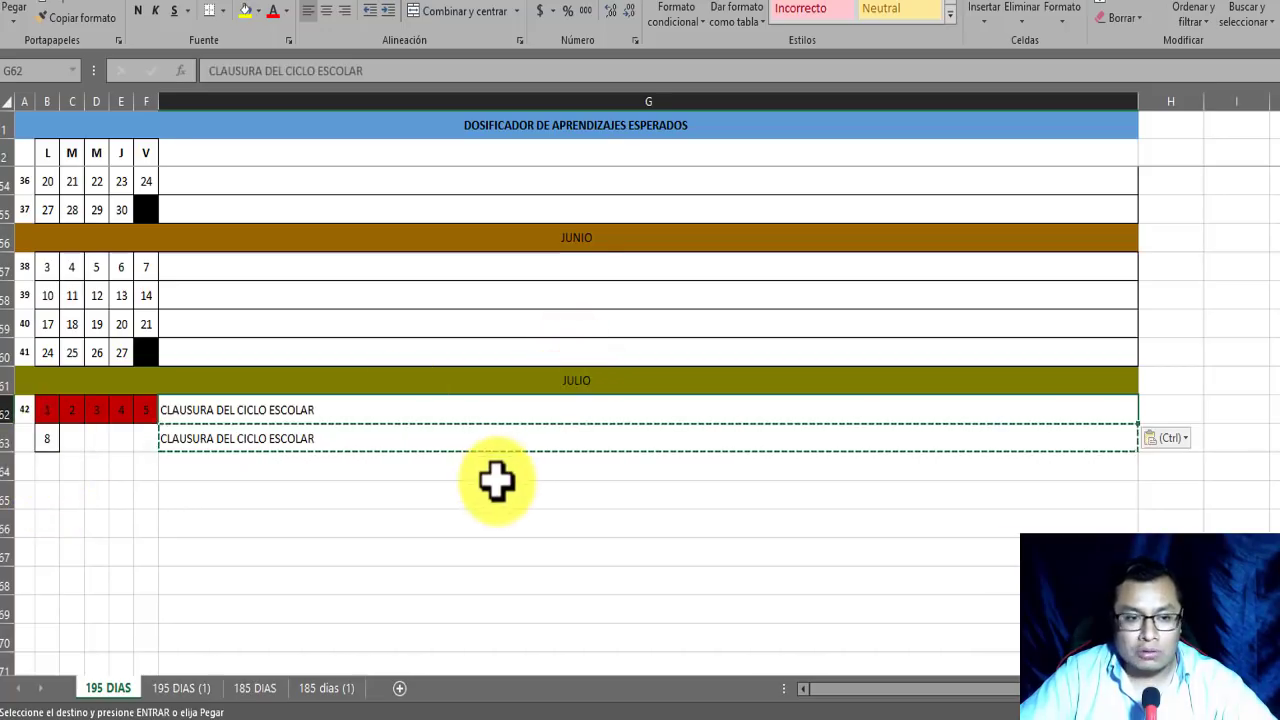
pyautogui.click(450, 497)
# - Enter REFORZAMIENTO as the content of the week 41 row in June, discarding the closing text pasted there
pyautogui.scroll(1, 404, 513)
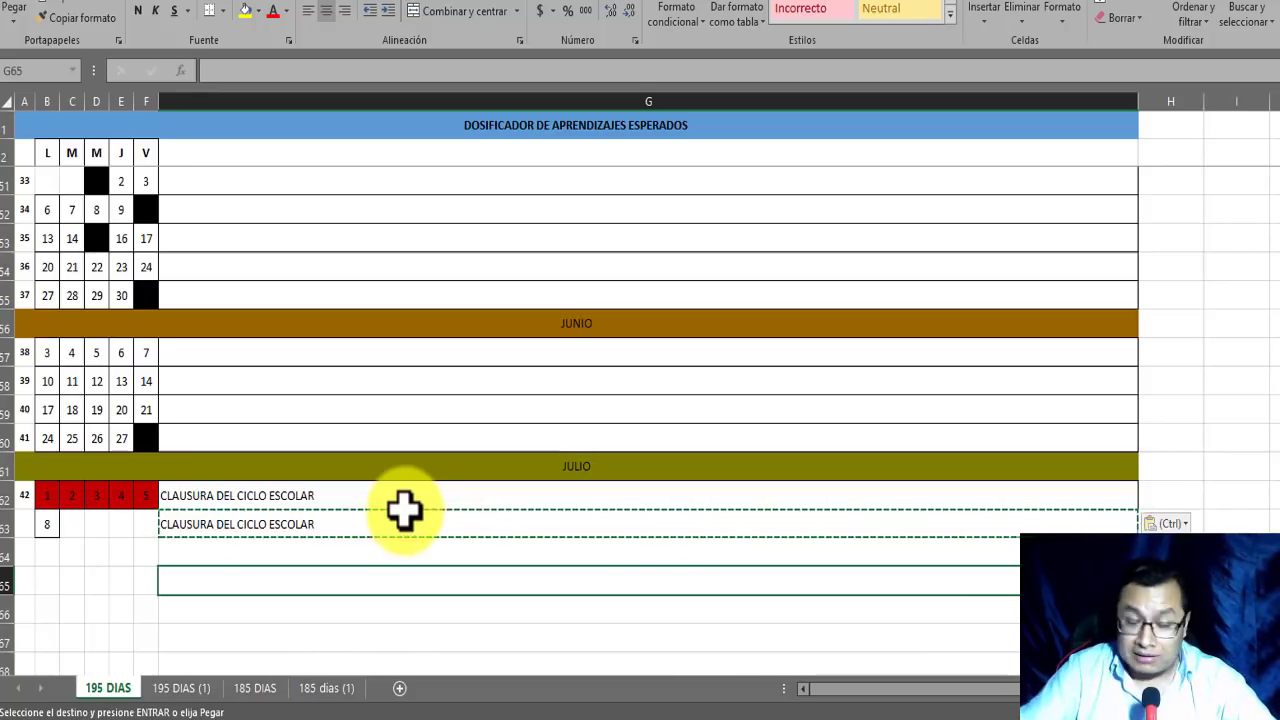
pyautogui.click(341, 432)
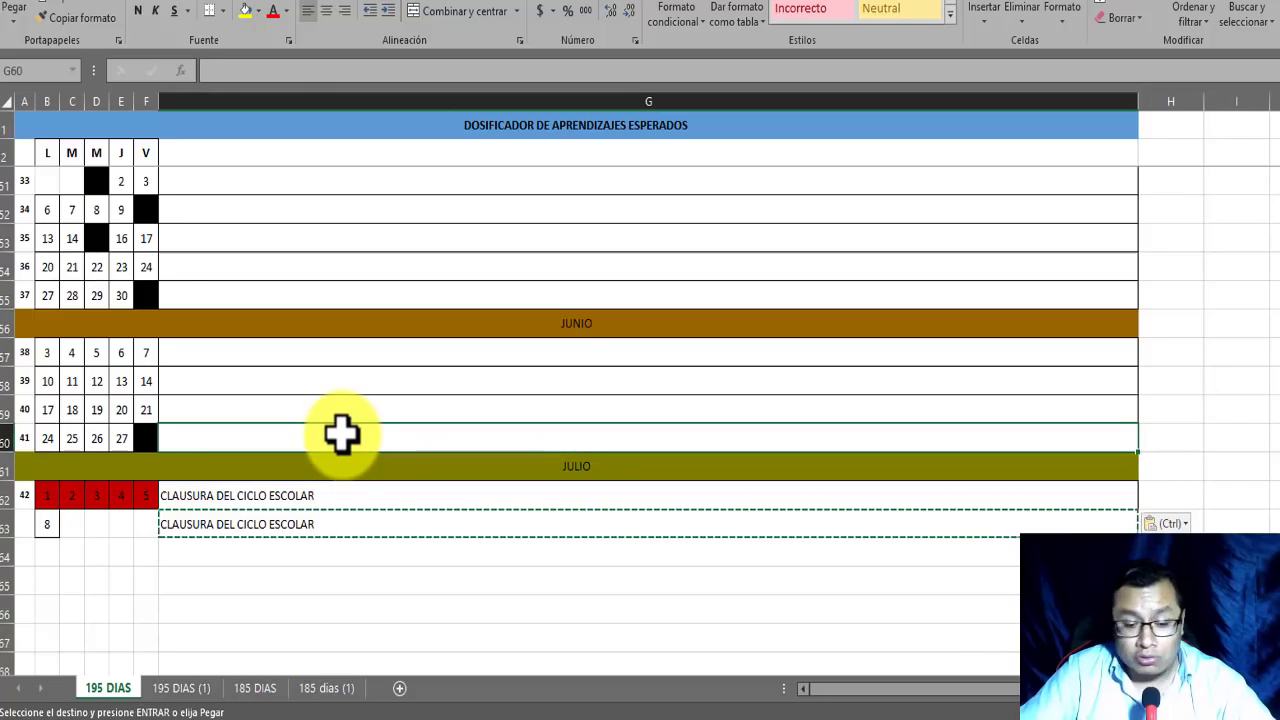
pyautogui.hotkey('ctrl', 'v')
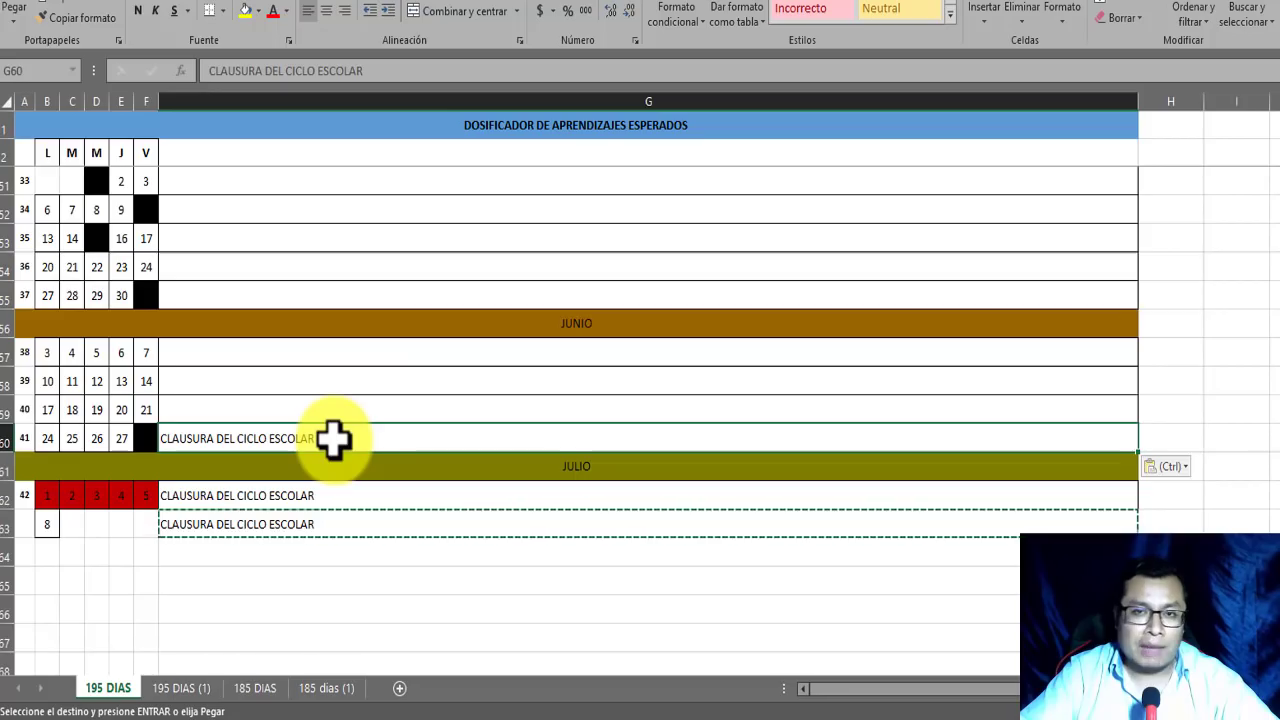
pyautogui.hotkey('ctrl', 'z')
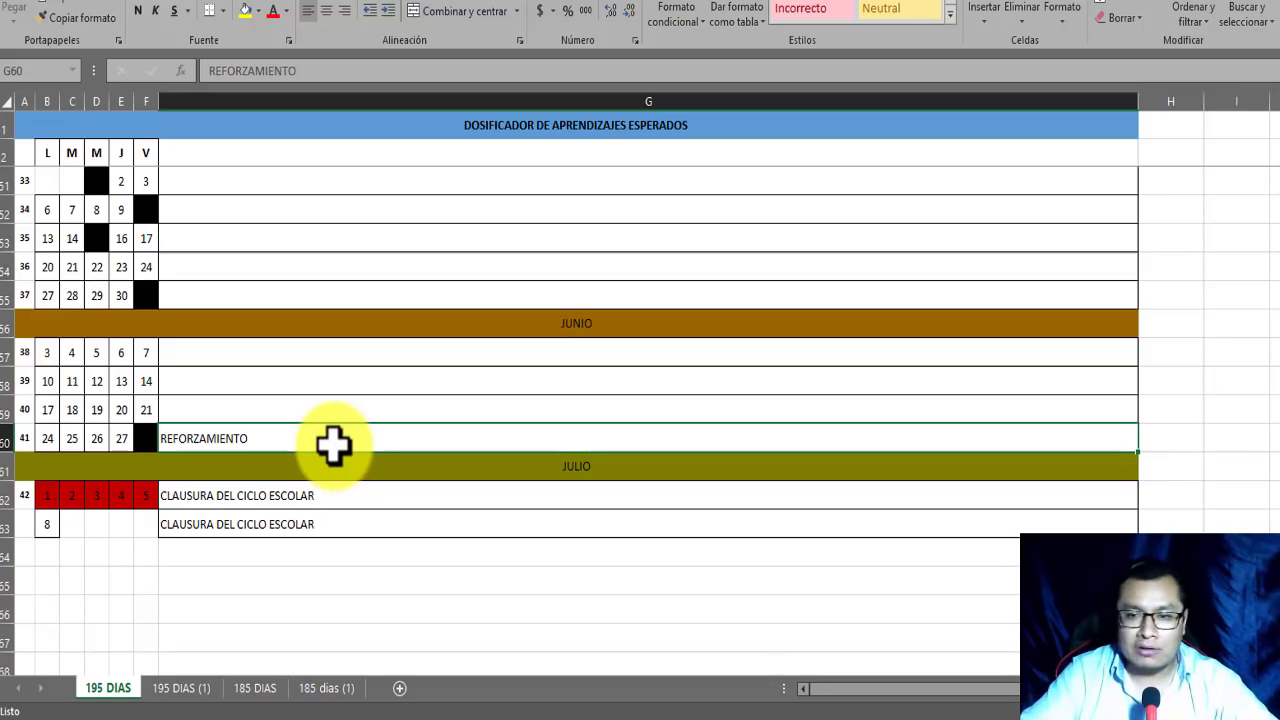
# - Review the weekly rows of all months on the 195 DIAS sheet, highlighting the week 13 row in November
pyautogui.scroll(13, 333, 445)
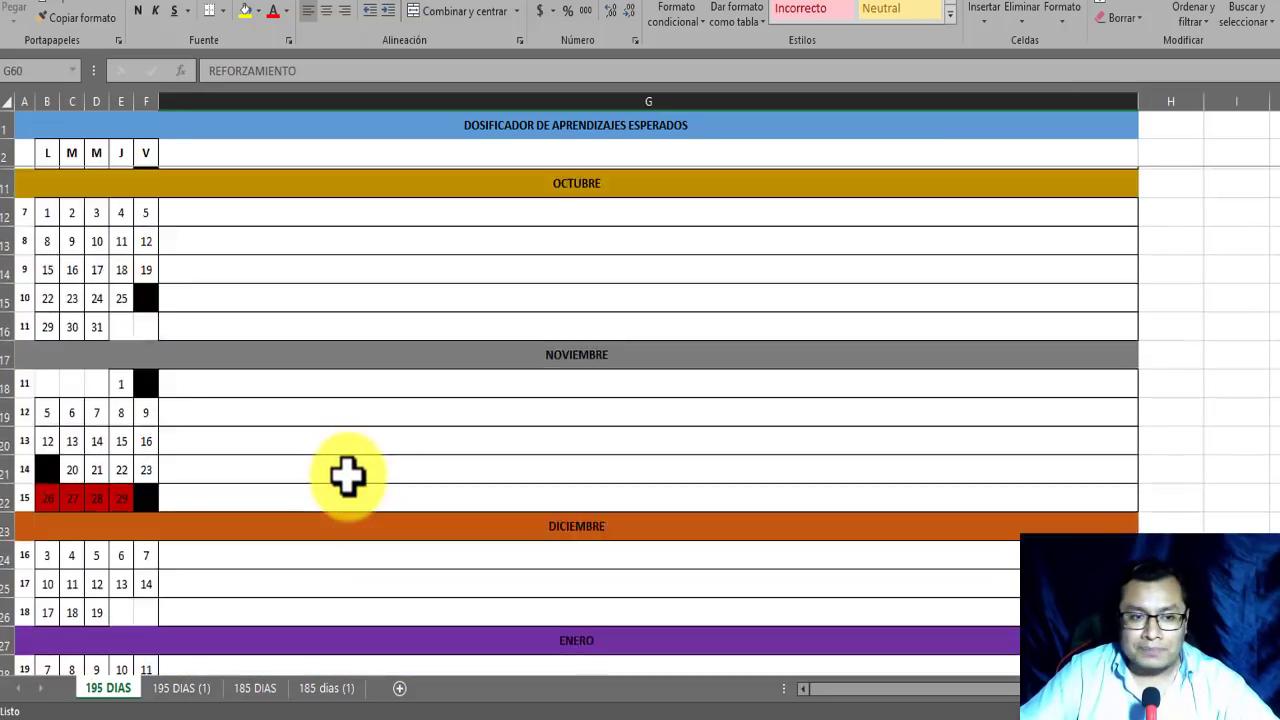
pyautogui.scroll(3, 347, 477)
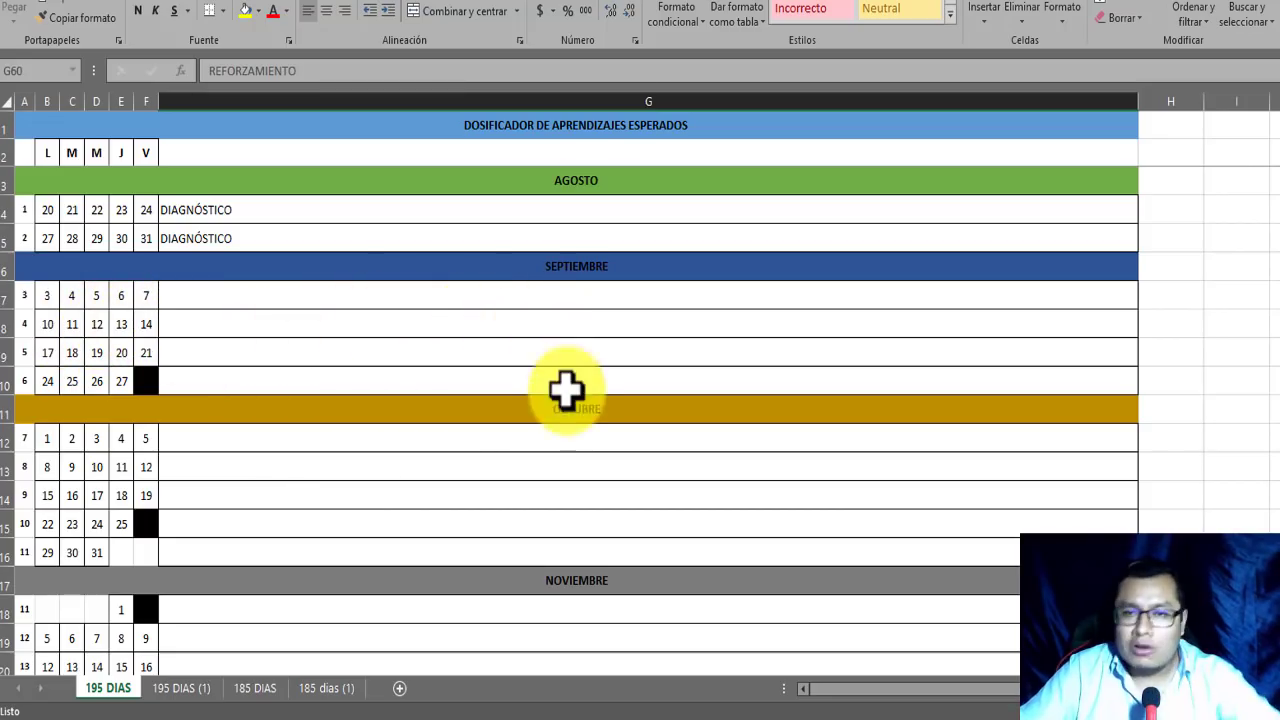
pyautogui.scroll(-3, 519, 469)
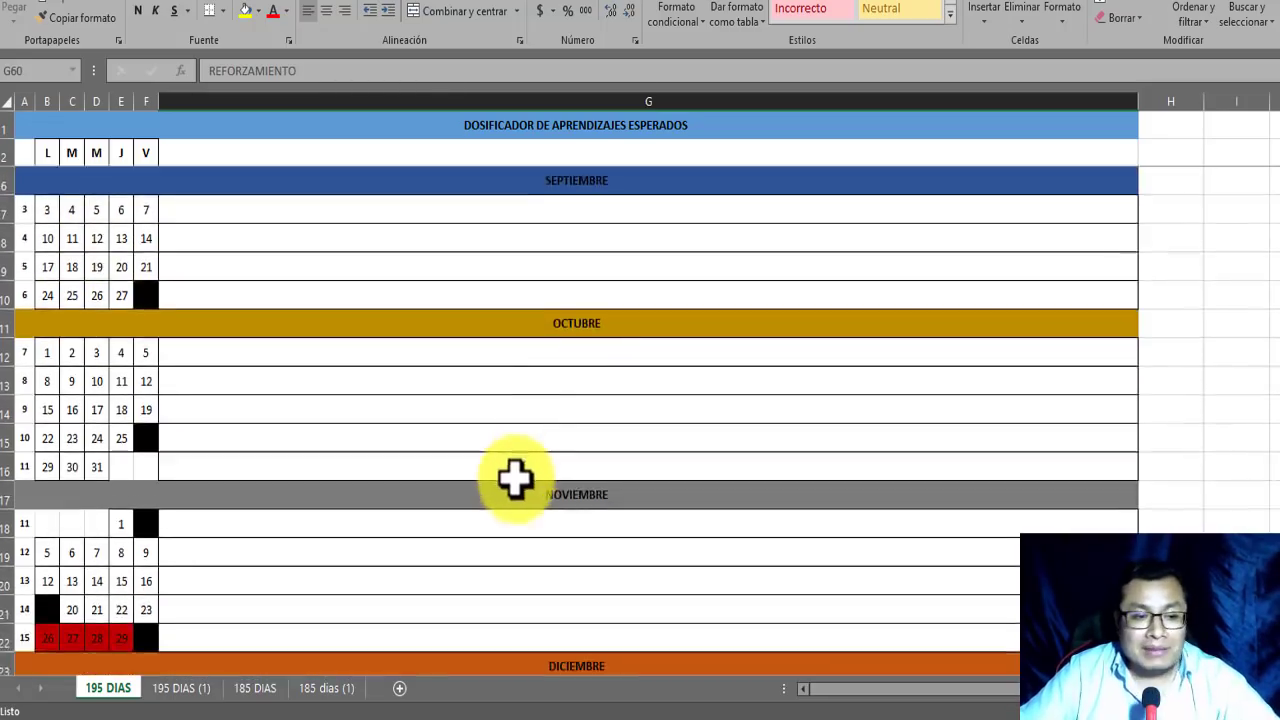
pyautogui.scroll(3, 503, 486)
pyautogui.scroll(-1, 434, 531)
pyautogui.scroll(-2, 358, 484)
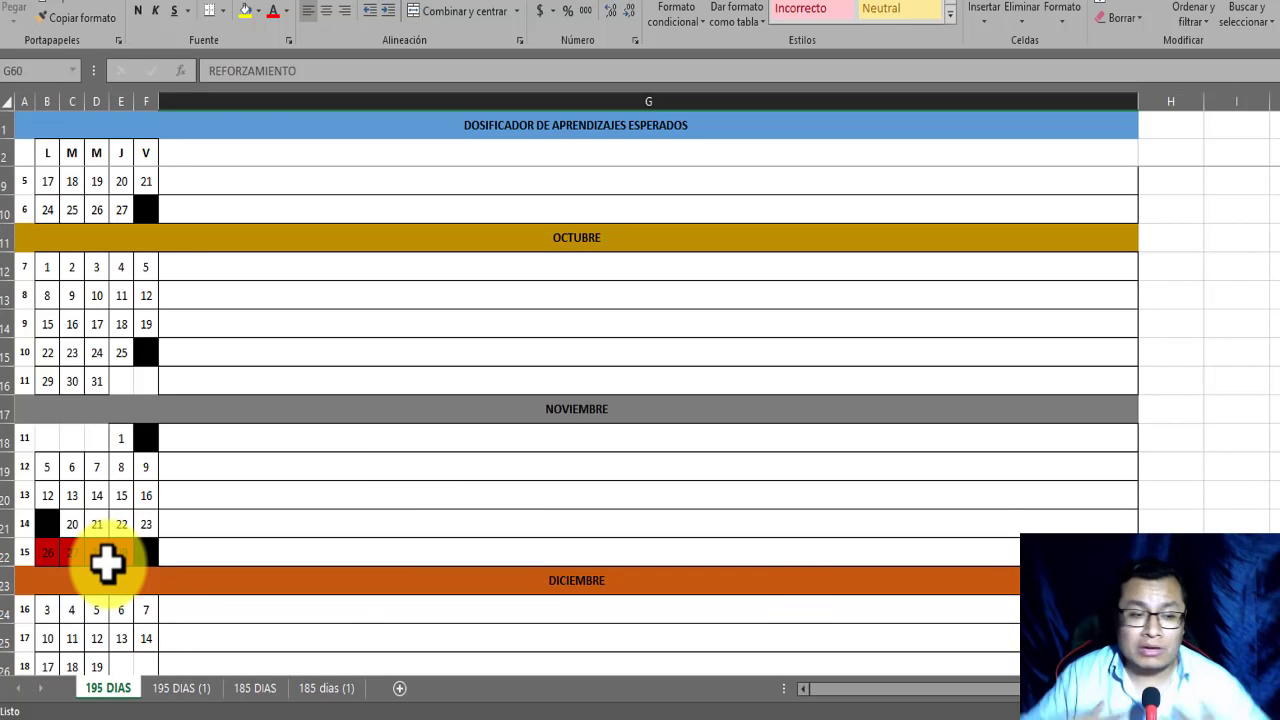
pyautogui.click(5, 495)
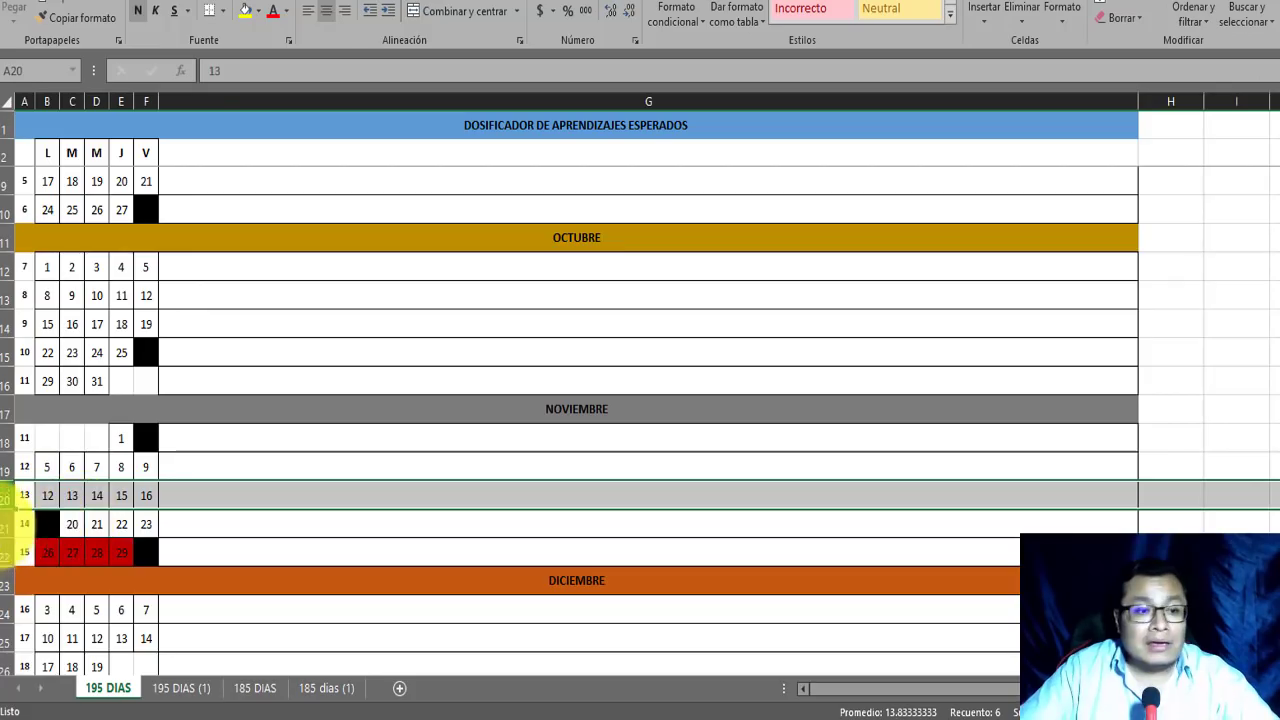
pyautogui.scroll(2, 62, 494)
pyautogui.scroll(-18, 62, 494)
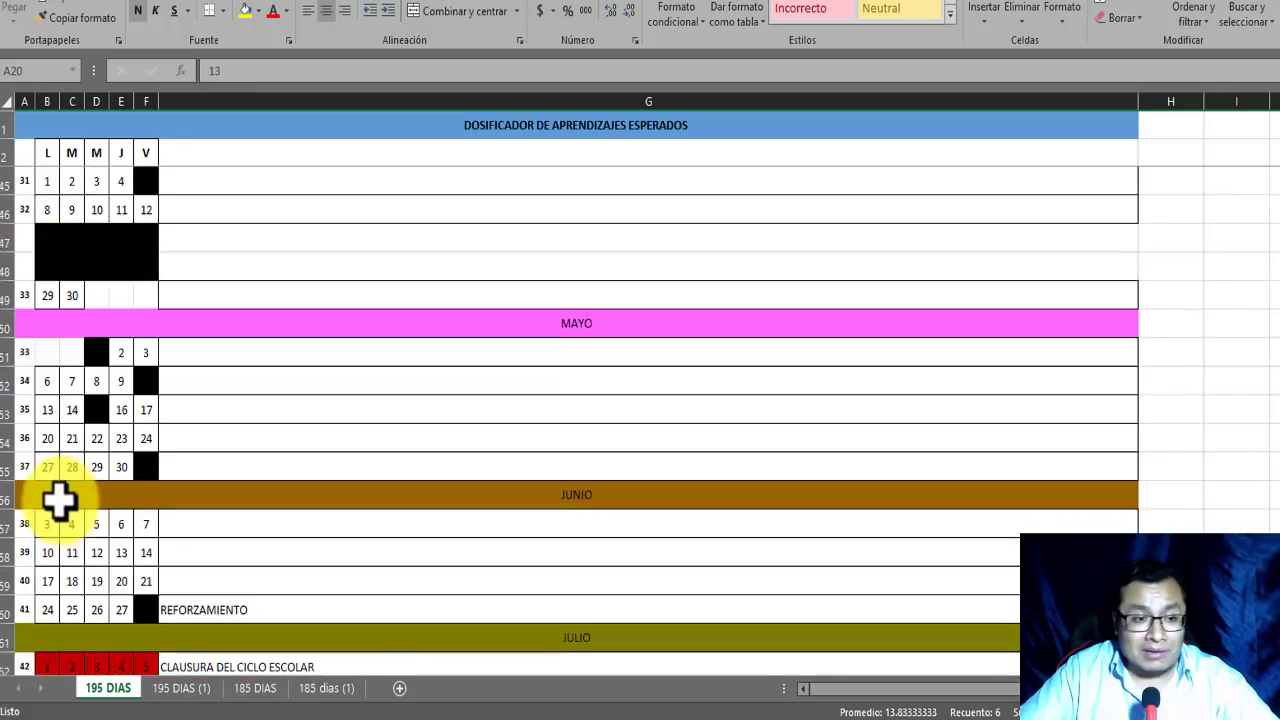
pyautogui.scroll(2, 57, 505)
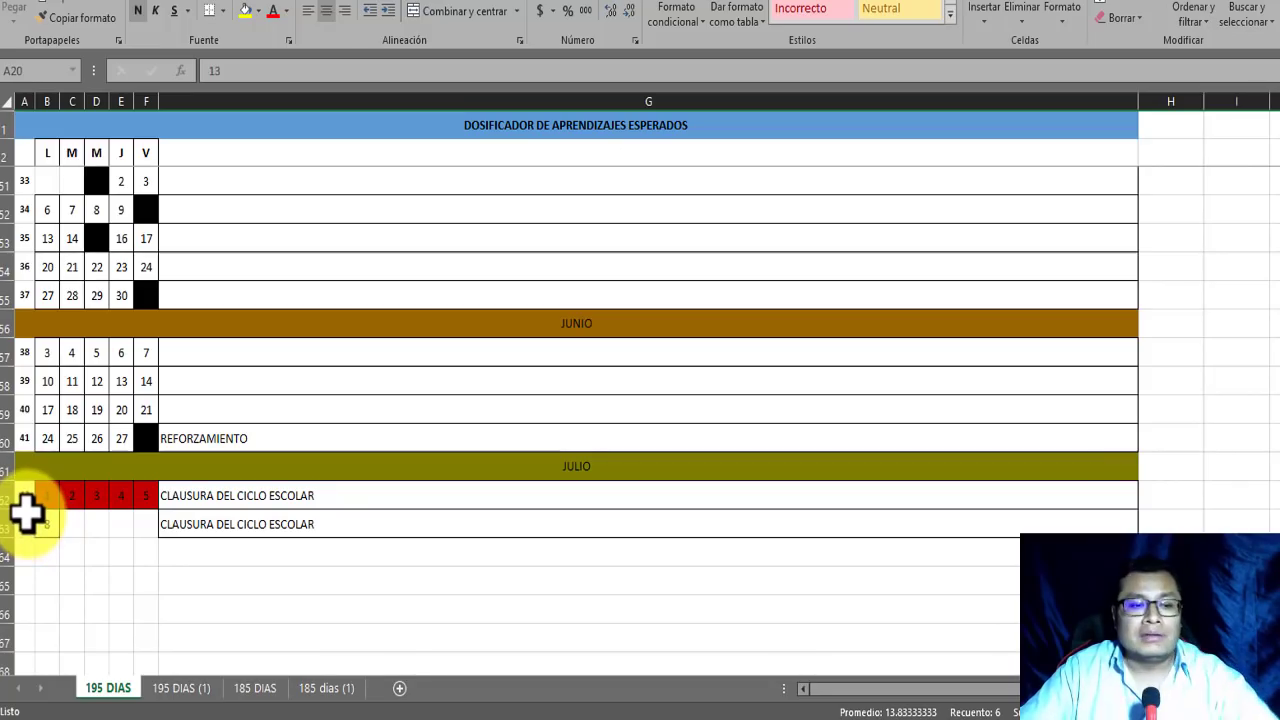
pyautogui.scroll(12, 27, 512)
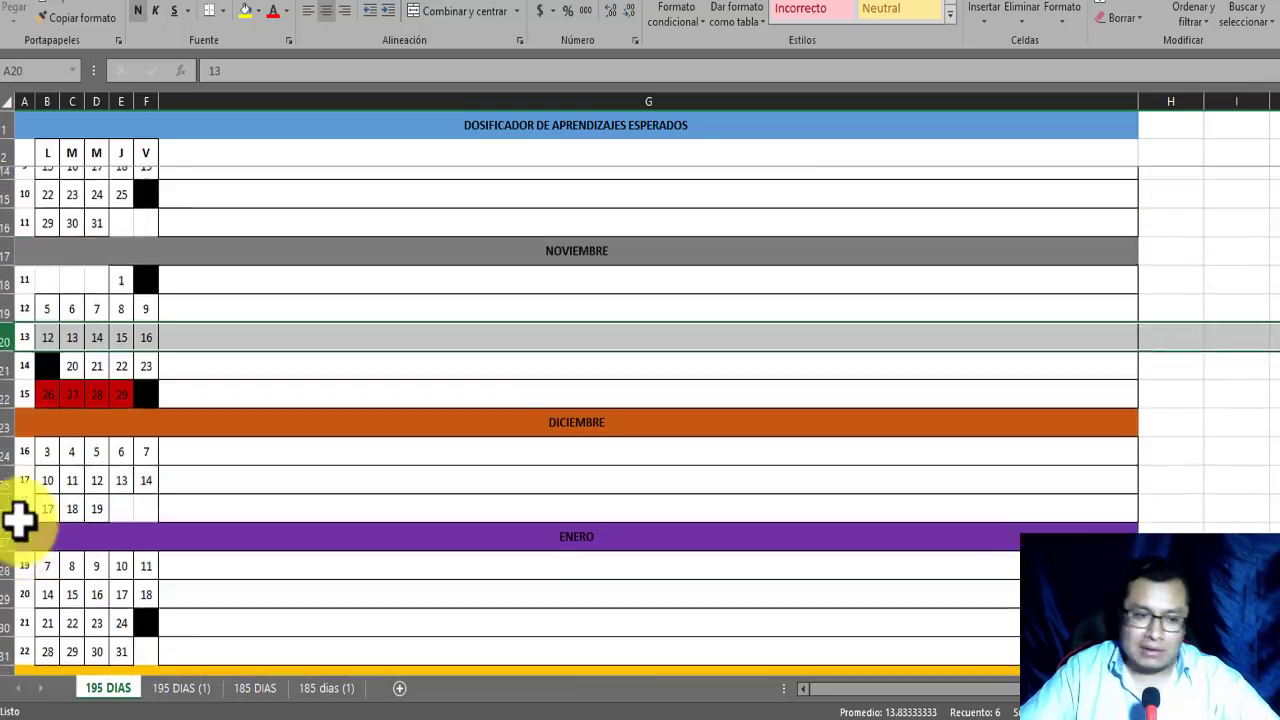
pyautogui.scroll(4, 18, 520)
pyautogui.scroll(-4, 17, 523)
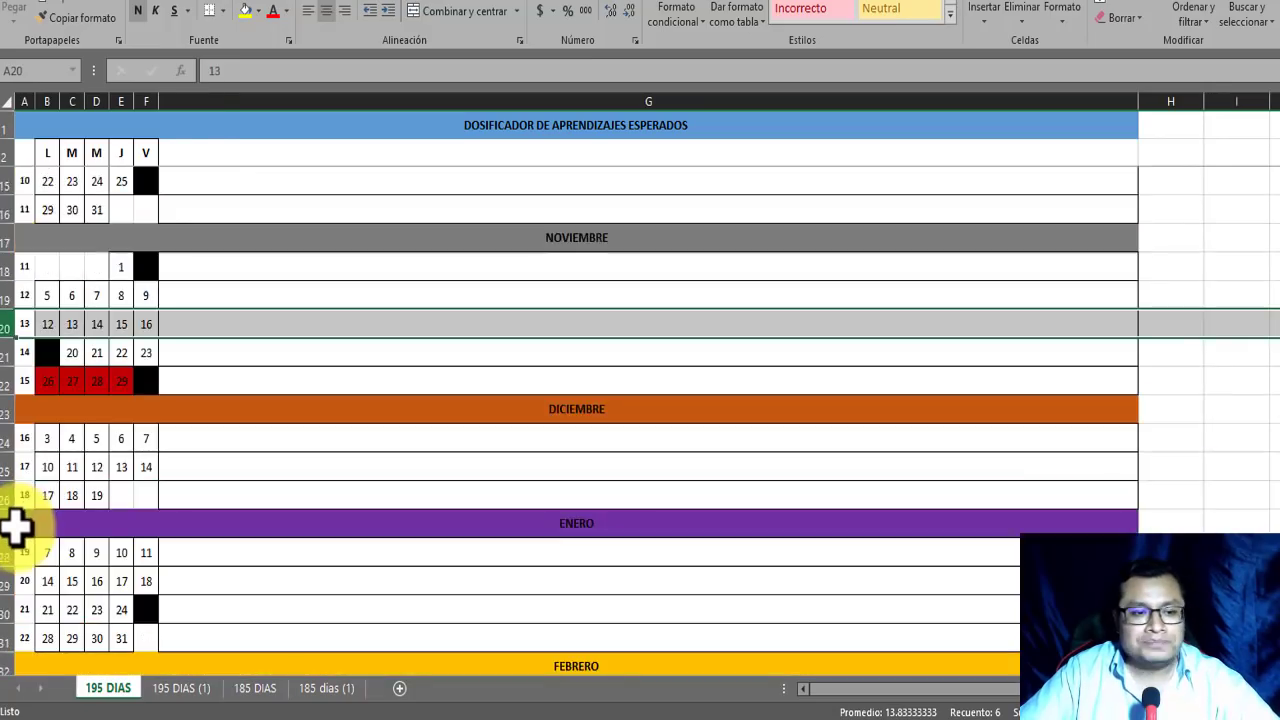
# - Examine the 195 DIAS weekly rows from November through June, then return to the August rows
pyautogui.scroll(-3, 17, 523)
pyautogui.scroll(-3, 17, 525)
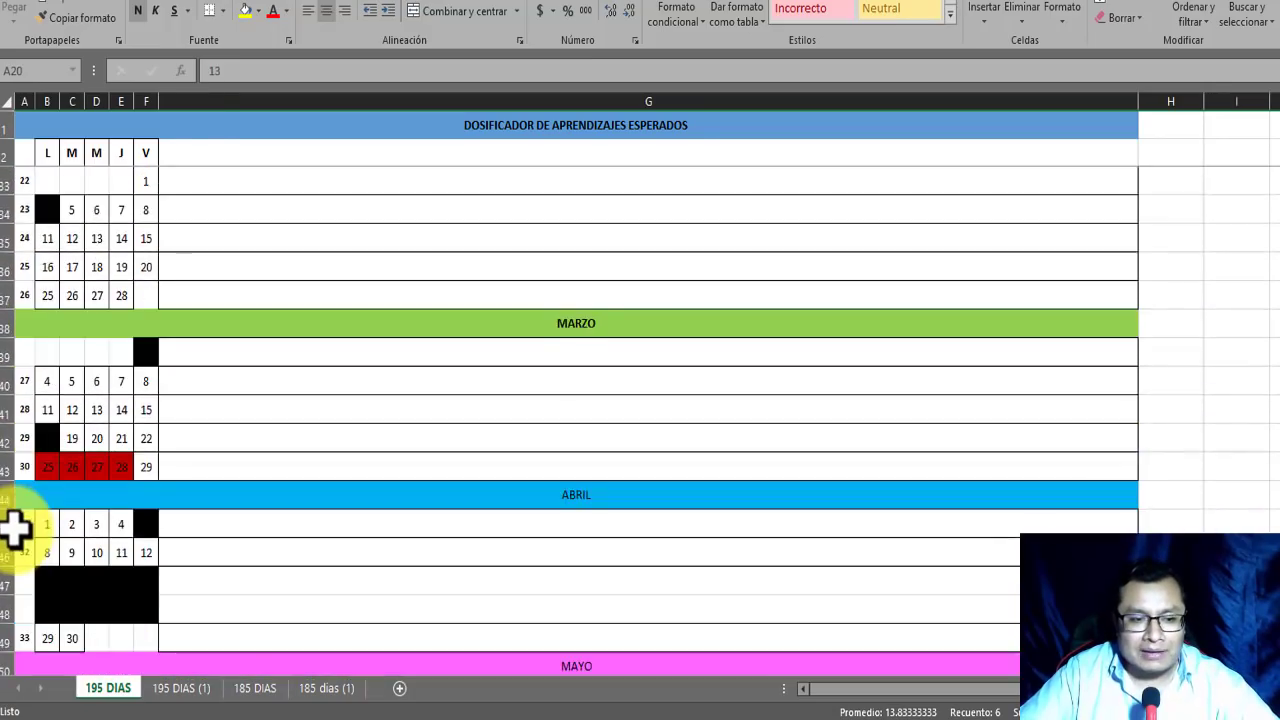
pyautogui.scroll(-2, 17, 525)
pyautogui.scroll(-1, 63, 566)
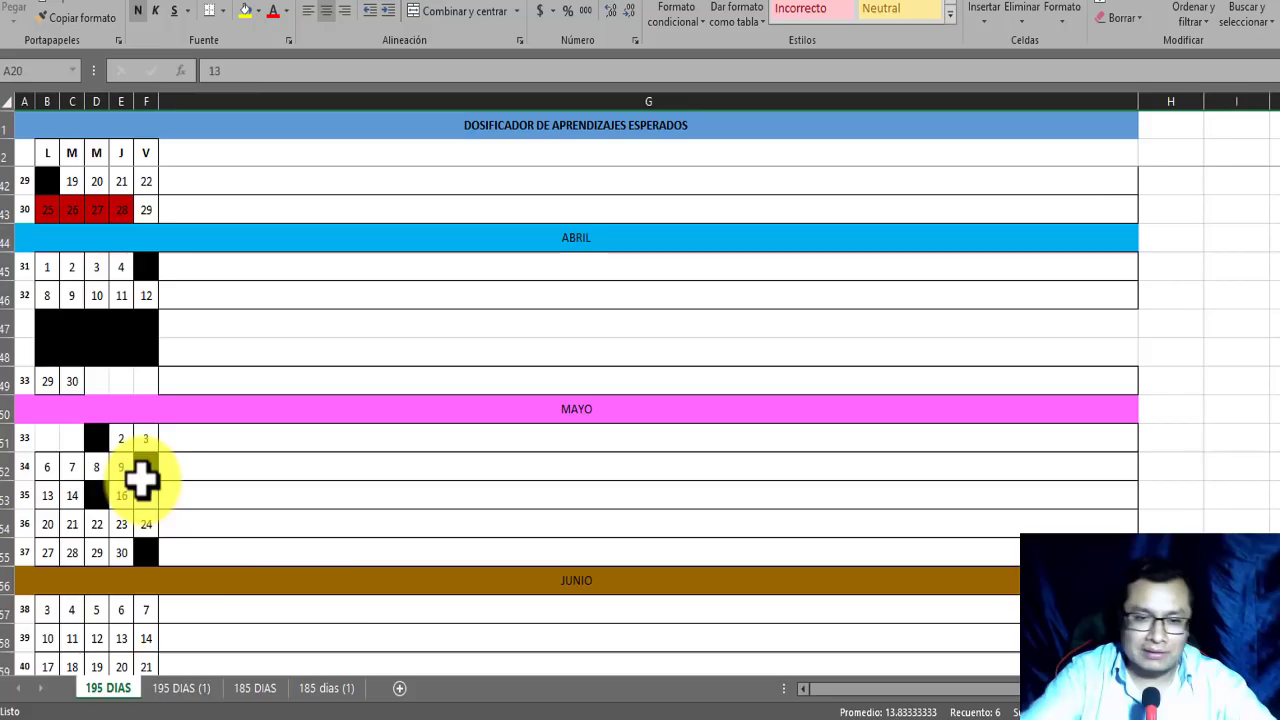
pyautogui.scroll(13, 360, 510)
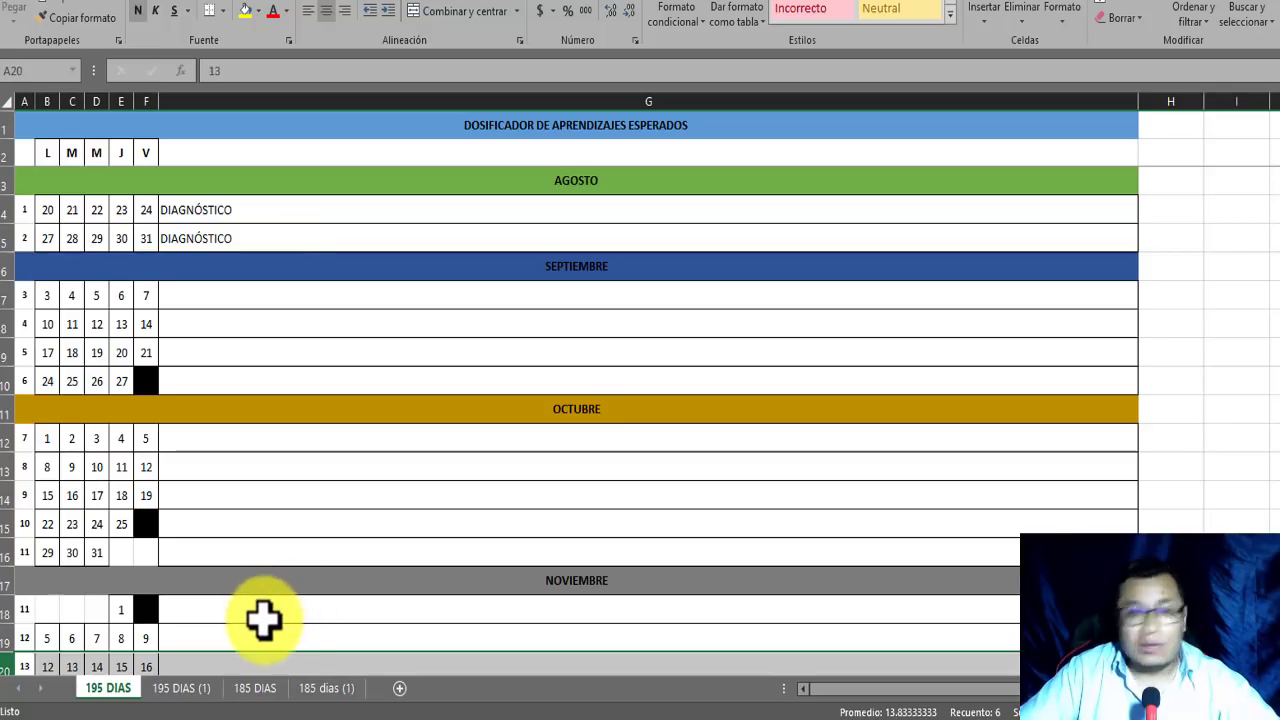
# - Look at the color-coded weeks of the 195 DIAS (1) sheet, from the DIAGNÓSTICO rows onward
pyautogui.click(203, 692)
pyautogui.scroll(3, 307, 553)
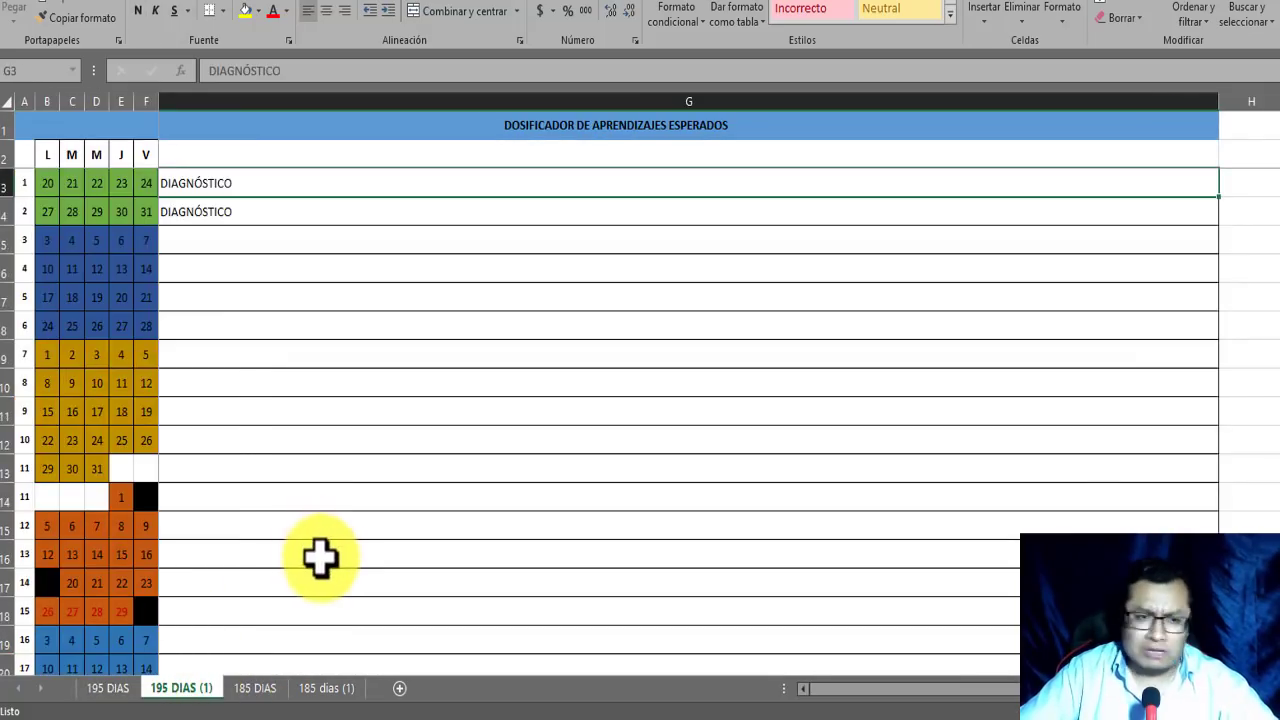
pyautogui.scroll(-3, 300, 606)
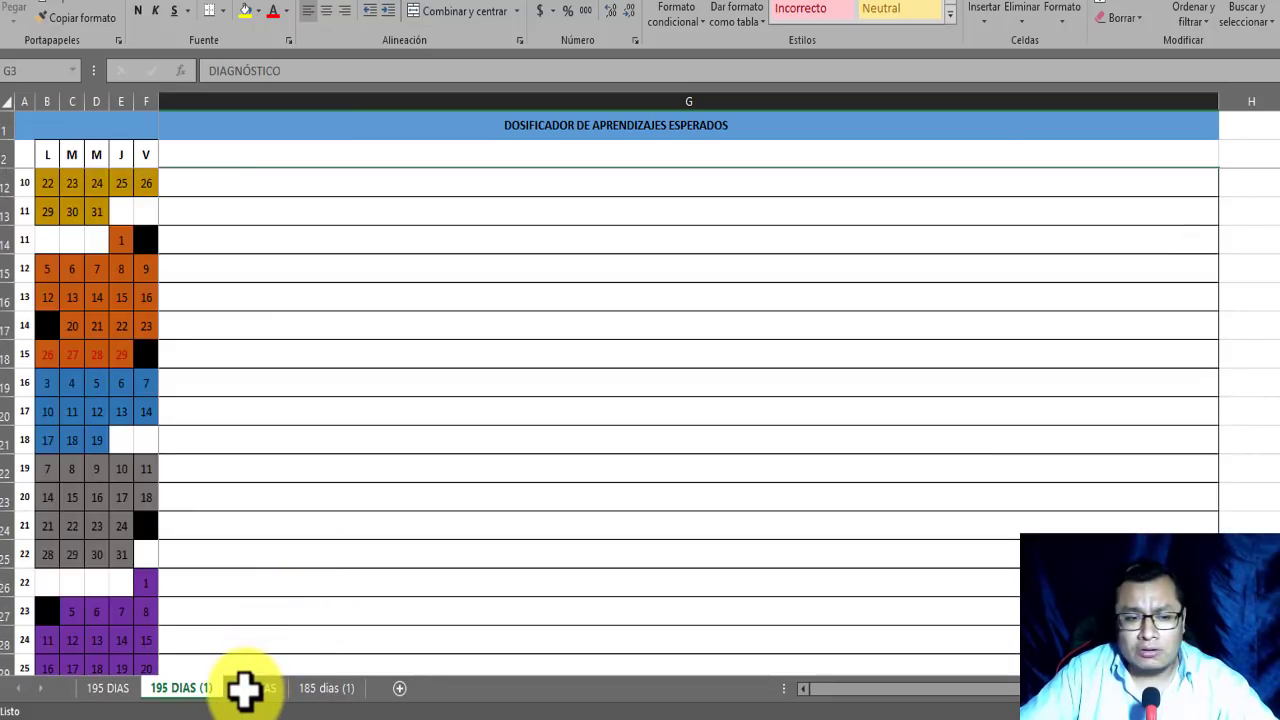
# - Review the 185 DIAS sheet from August through the CIERRE DEL CICLO ESCOLAR rows in June
pyautogui.click(249, 688)
pyautogui.scroll(-10, 206, 491)
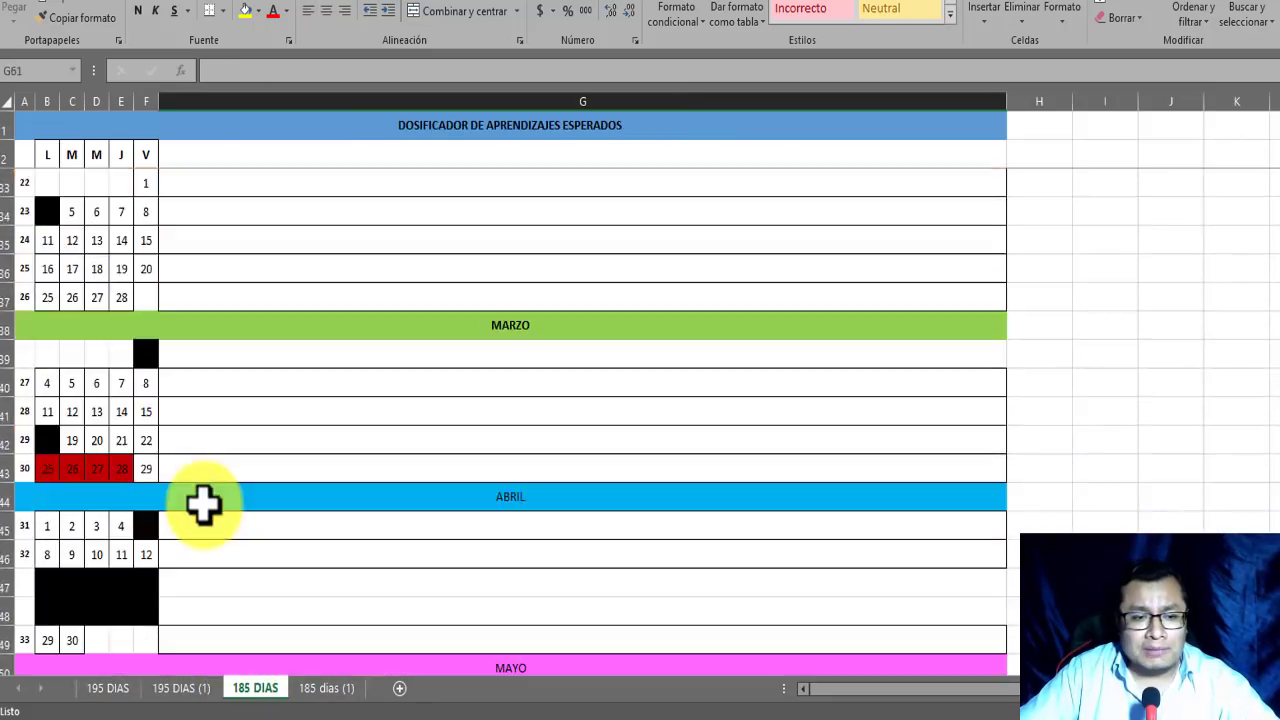
pyautogui.scroll(-7, 203, 508)
pyautogui.scroll(3, 203, 508)
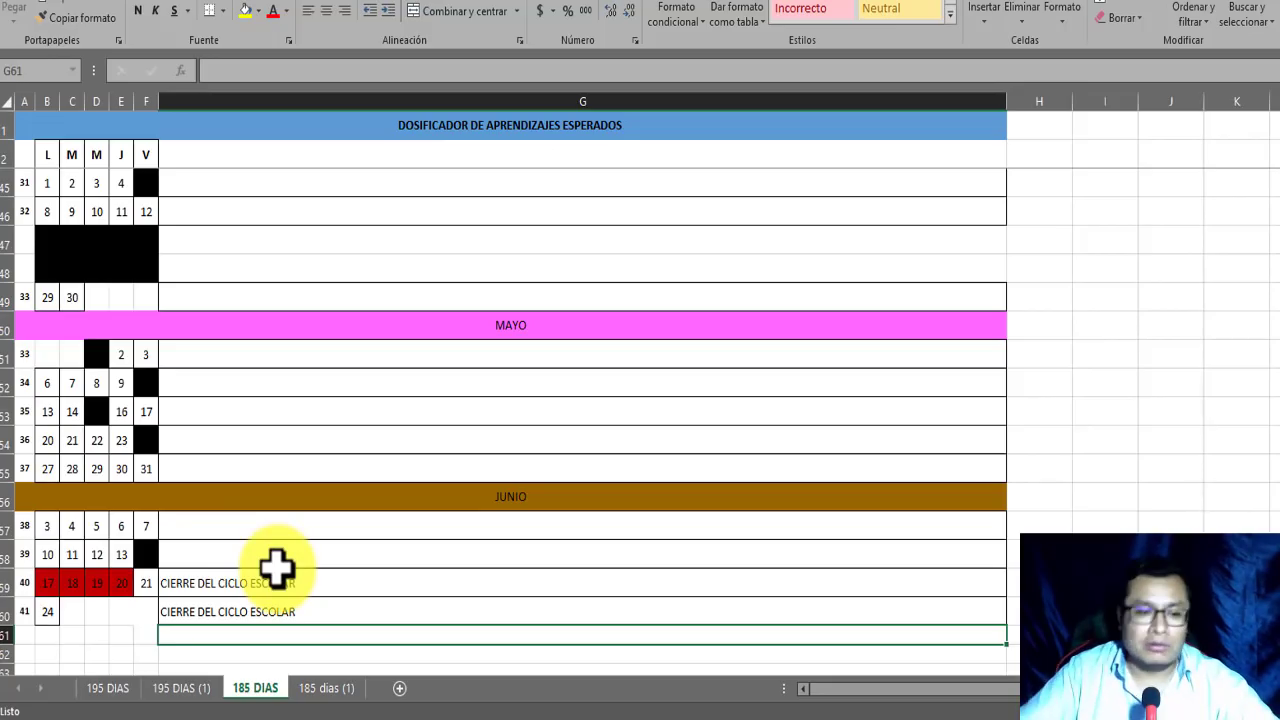
pyautogui.scroll(13, 278, 585)
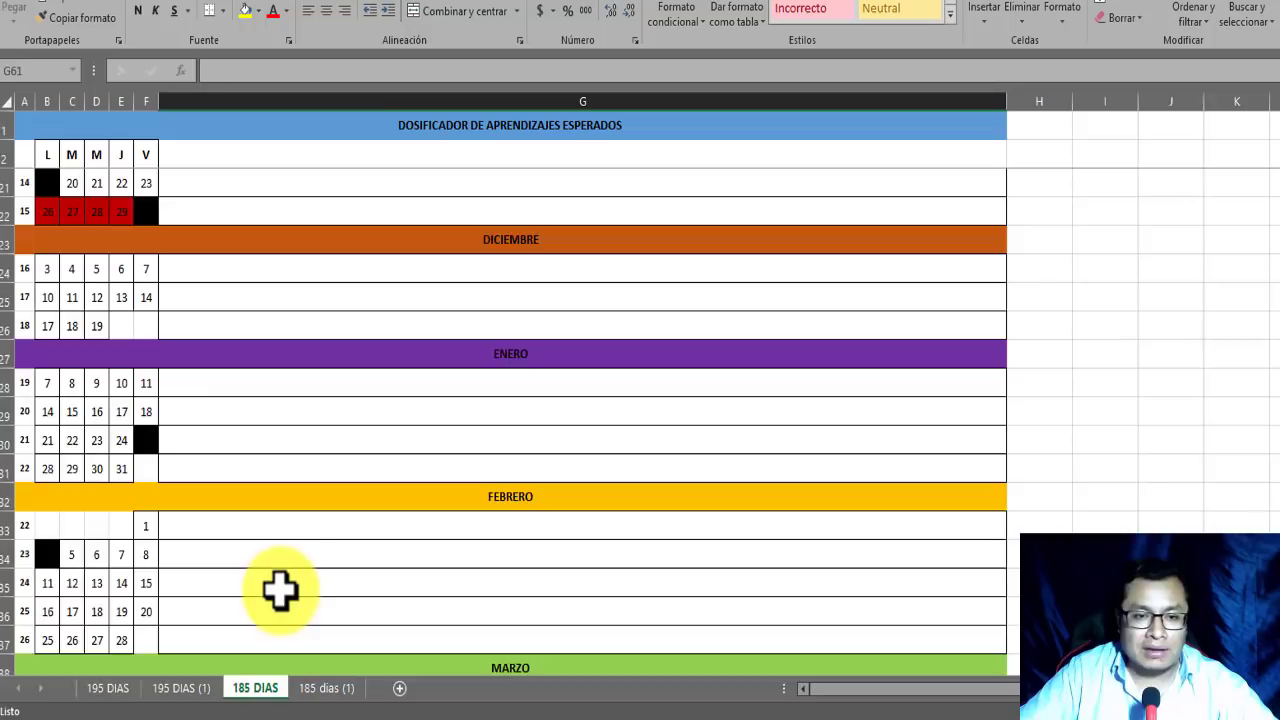
pyautogui.scroll(1, 280, 591)
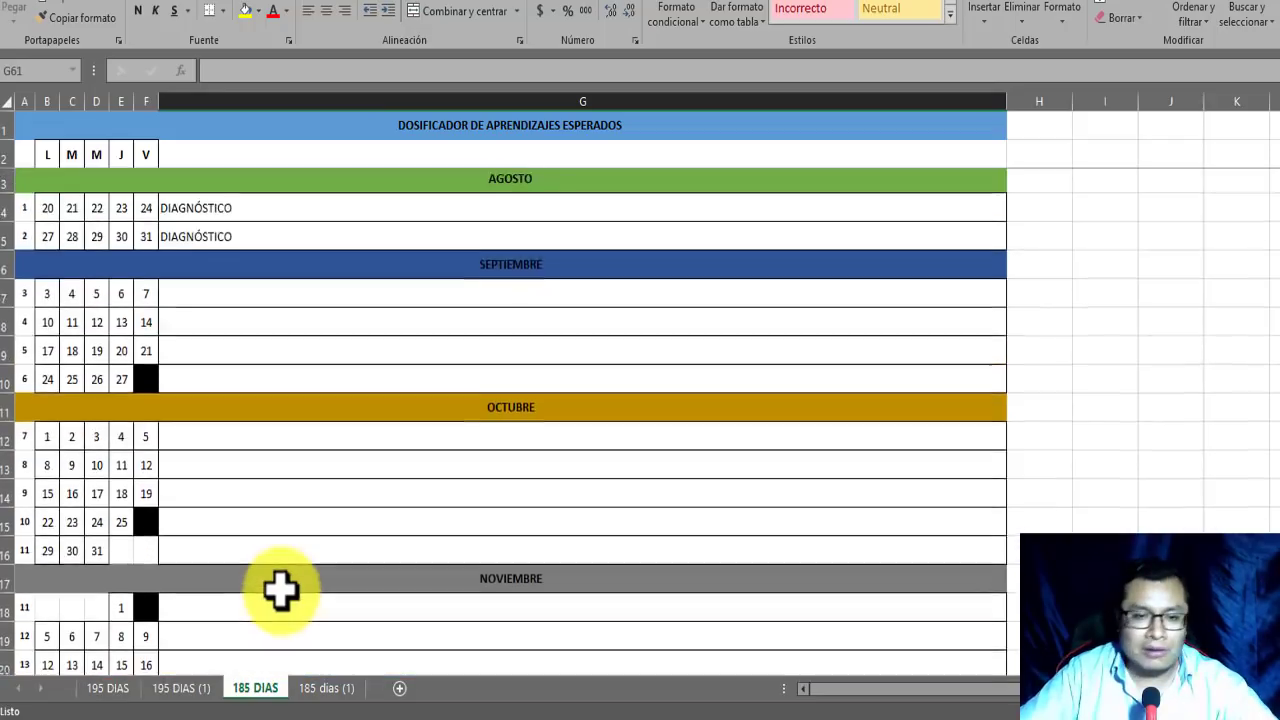
pyautogui.scroll(-11, 280, 591)
pyautogui.scroll(-4, 284, 545)
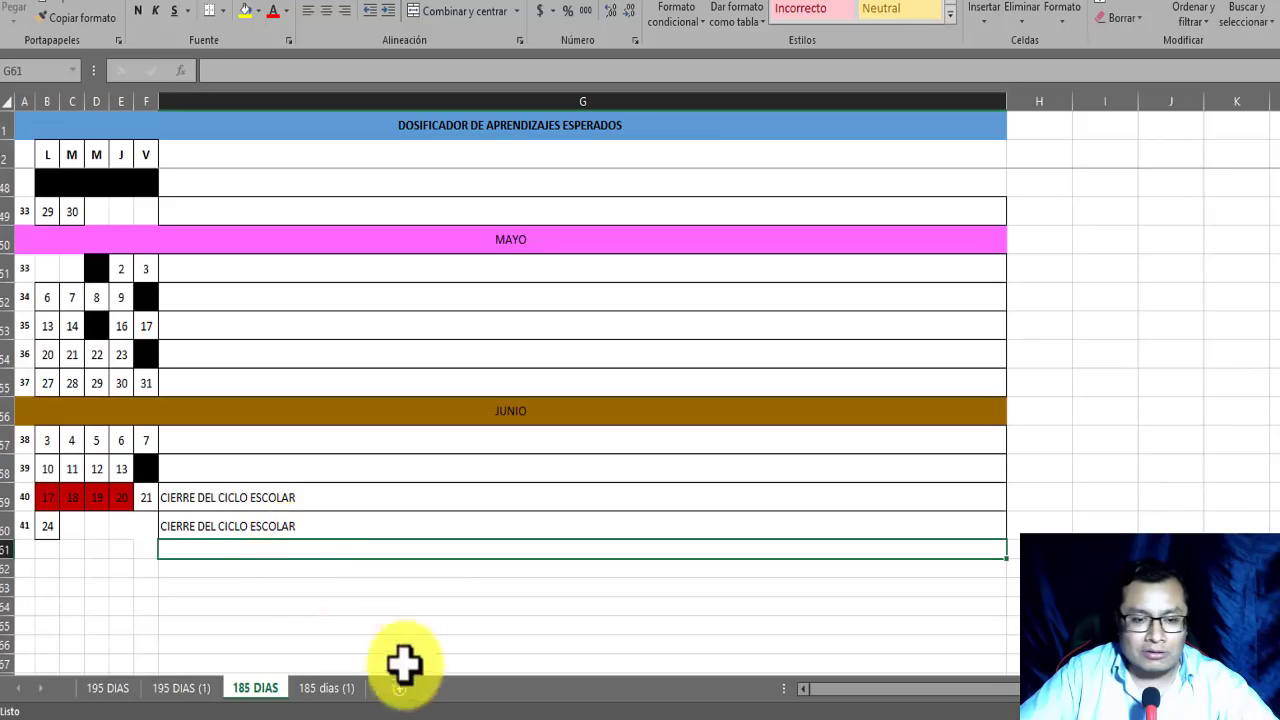
# - Look through the color-coded 185 dias (1) sheet to its closing weeks, then return to the September rows of 195 DIAS
pyautogui.click(340, 688)
pyautogui.scroll(-8, 325, 518)
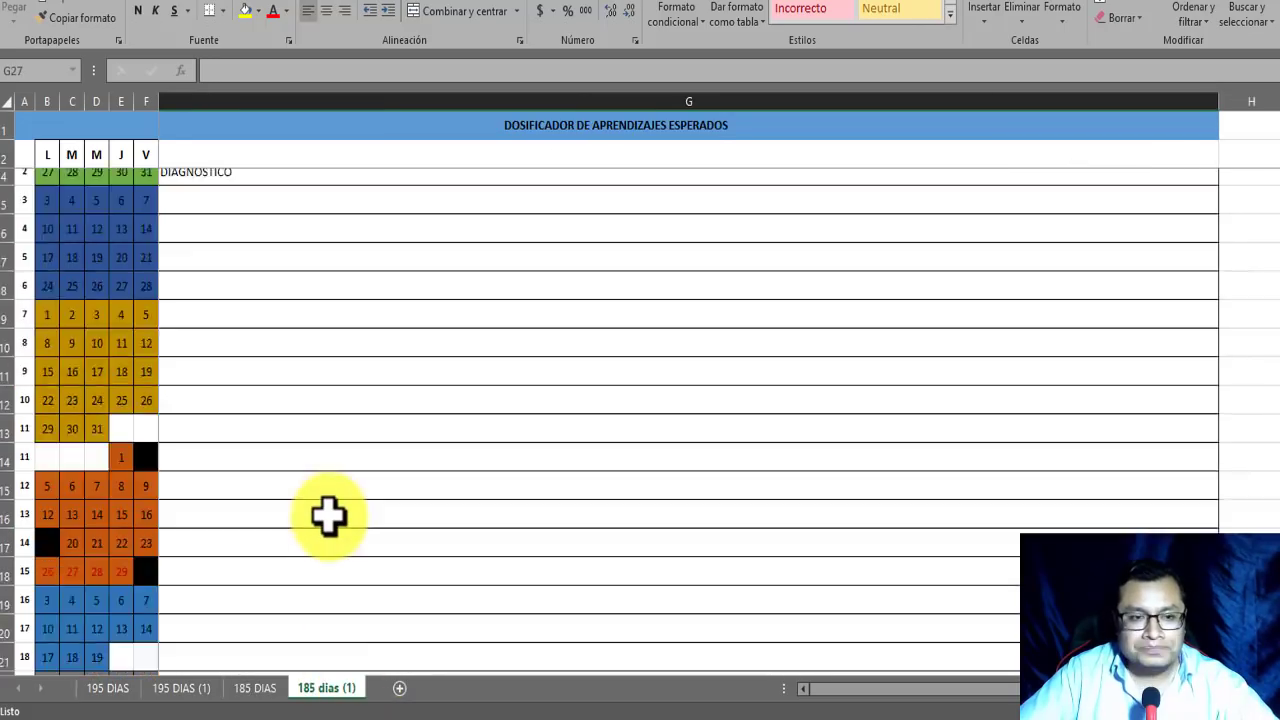
pyautogui.scroll(-5, 325, 518)
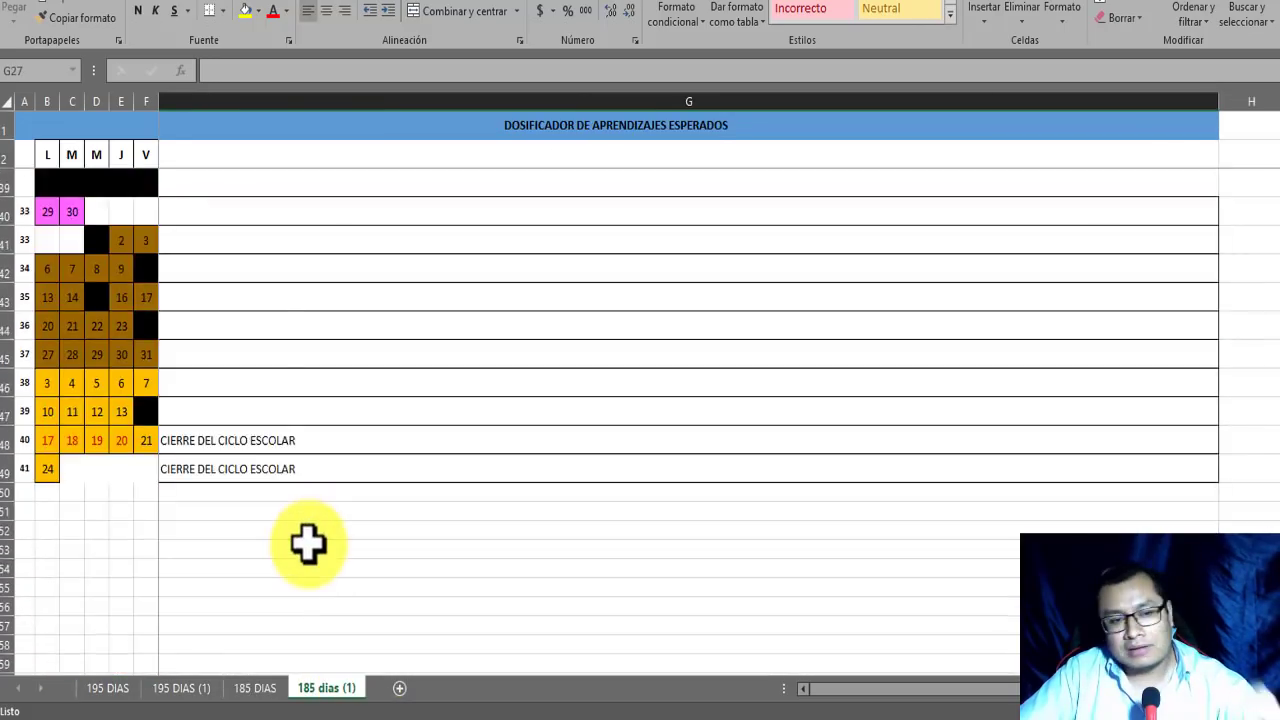
pyautogui.scroll(12, 306, 543)
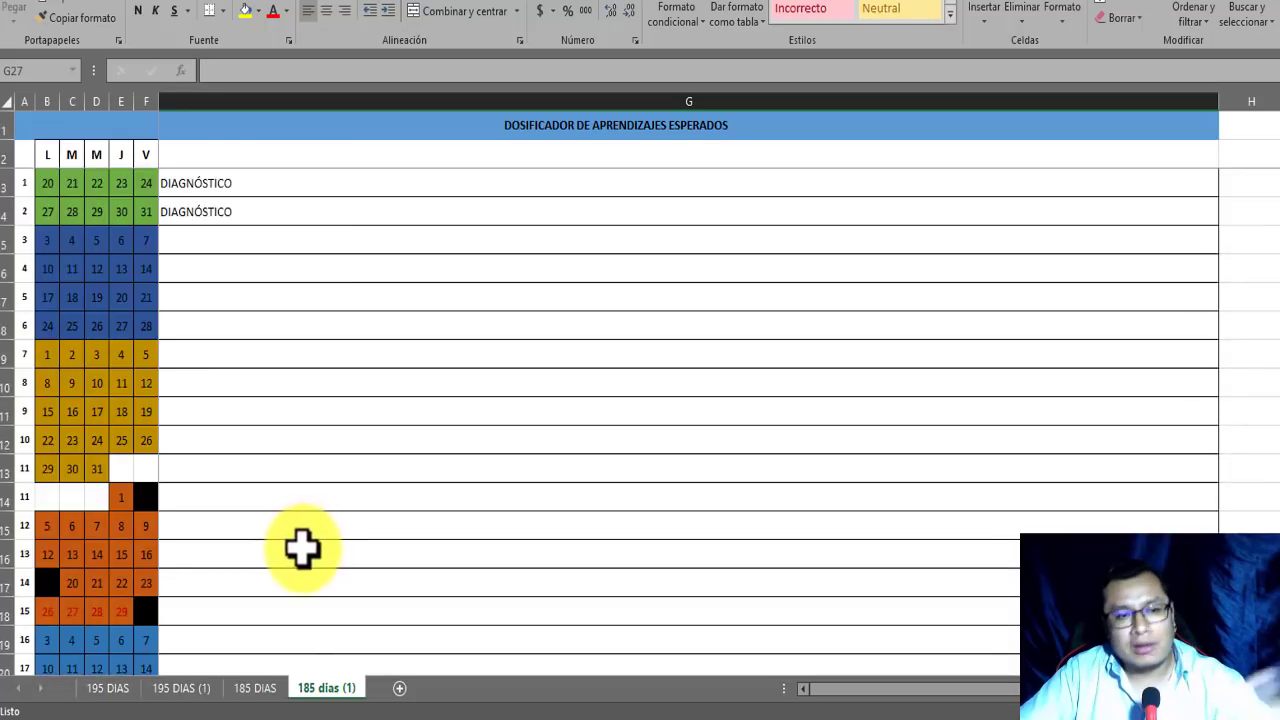
pyautogui.click(132, 688)
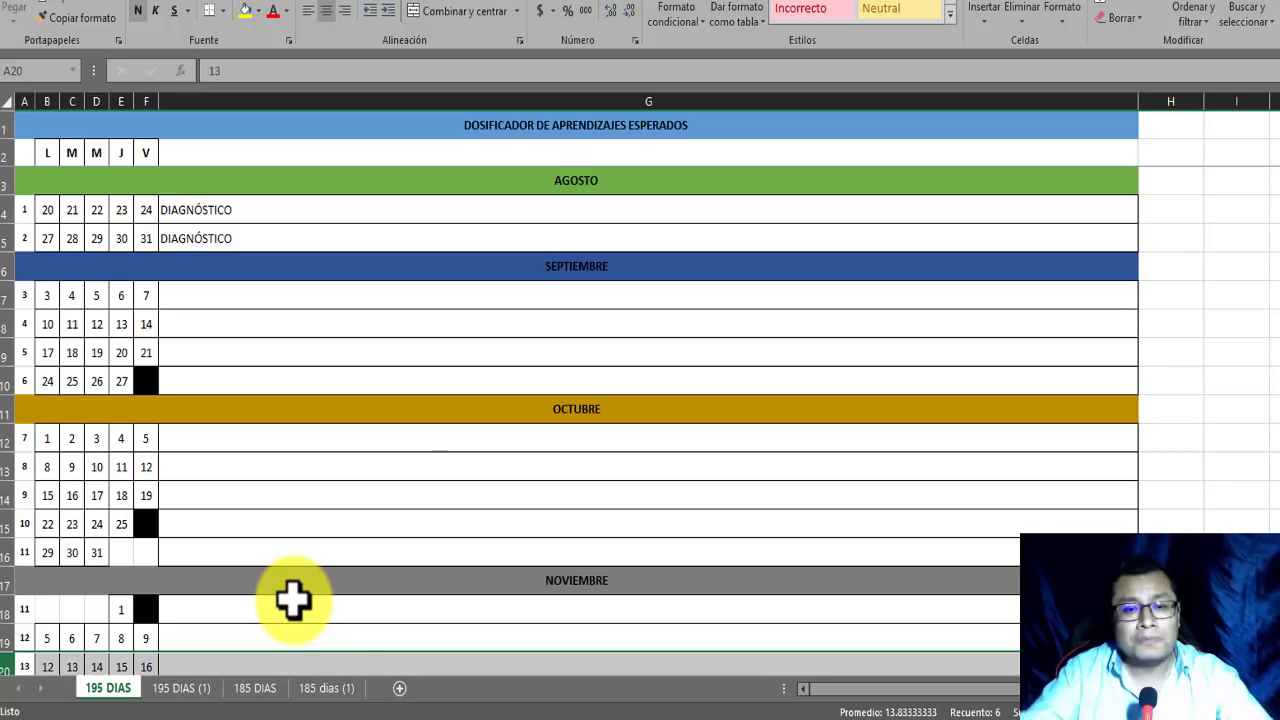
pyautogui.scroll(-1, 394, 480)
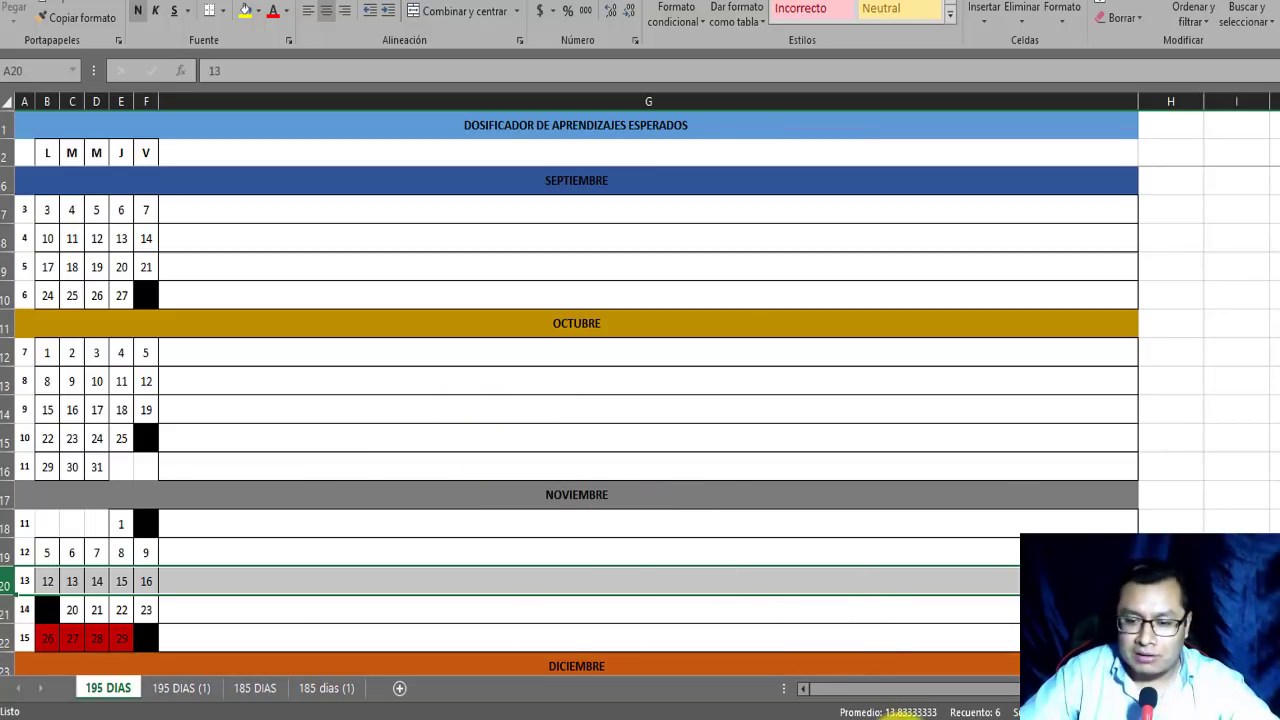
# - Switch to YouTube and open the CUARTO GRUPO 2018 playlist from the channel's playlists
pyautogui.hotkey('alt', 'Tab')
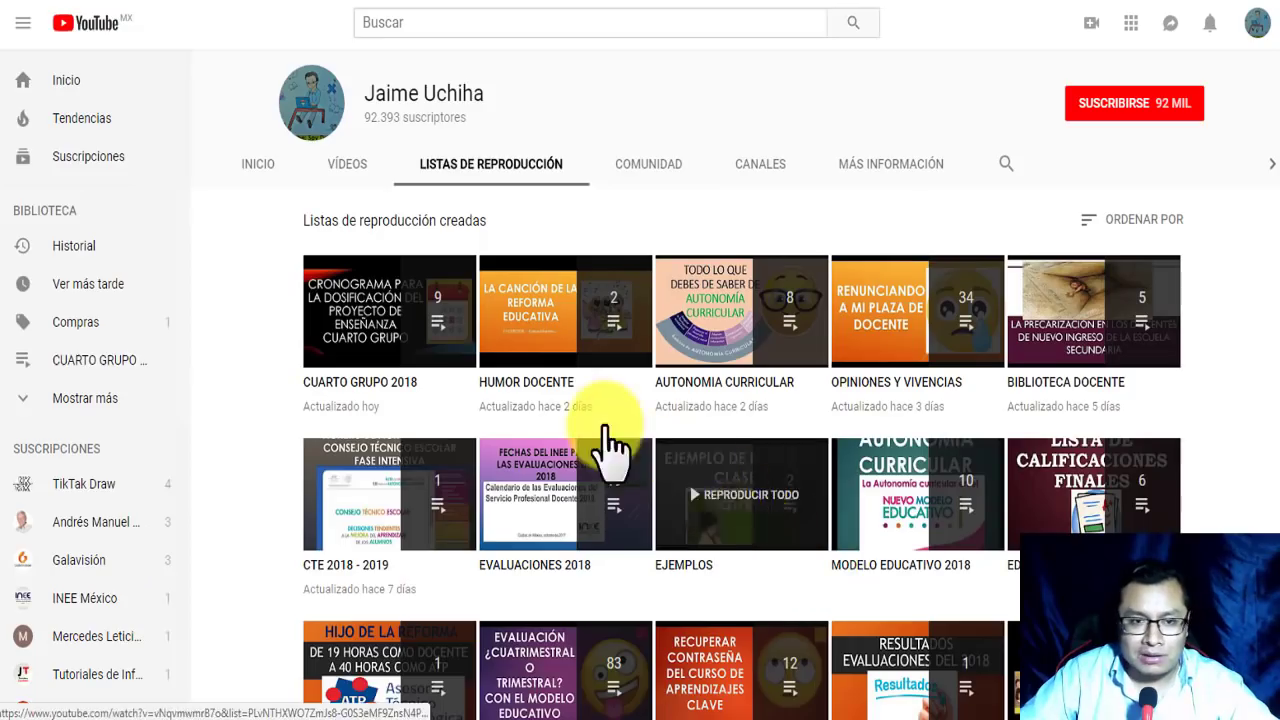
pyautogui.rightClick(421, 394)
pyautogui.click(424, 401)
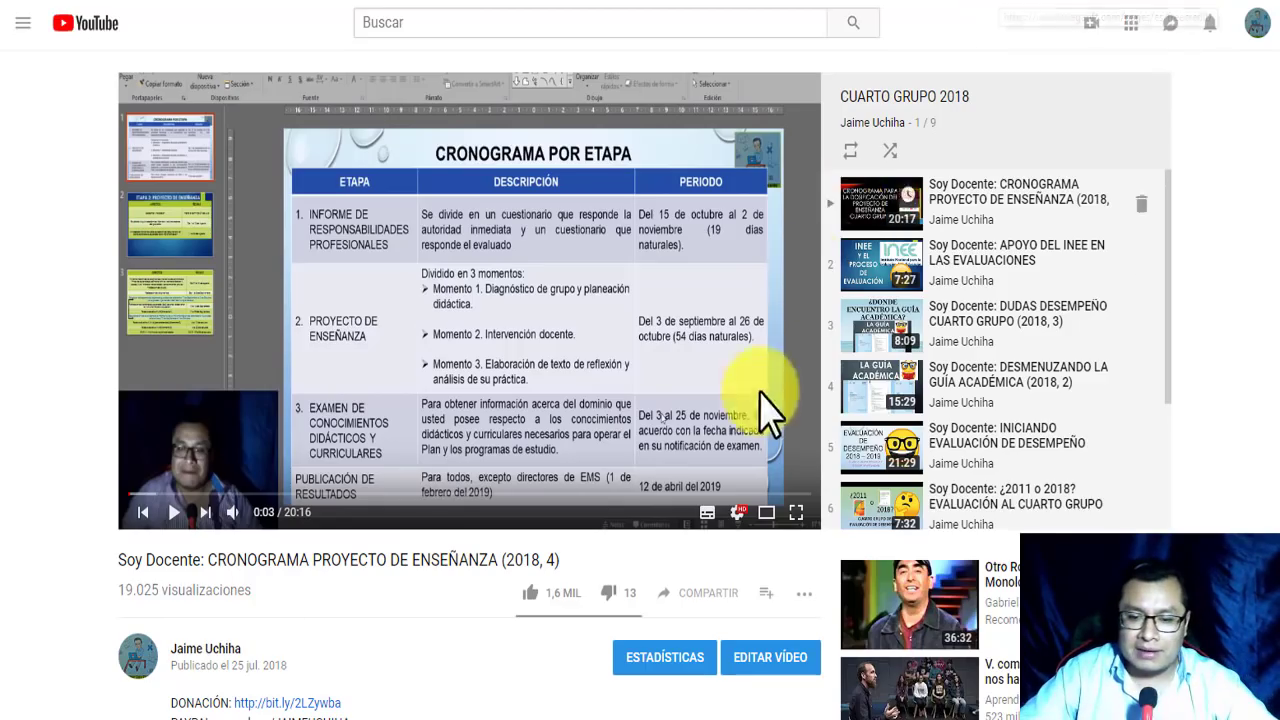
# - Return to the Excel workbook and review the remaining months of the 195 DIAS sheet before going back to its start
pyautogui.click(690, 708)
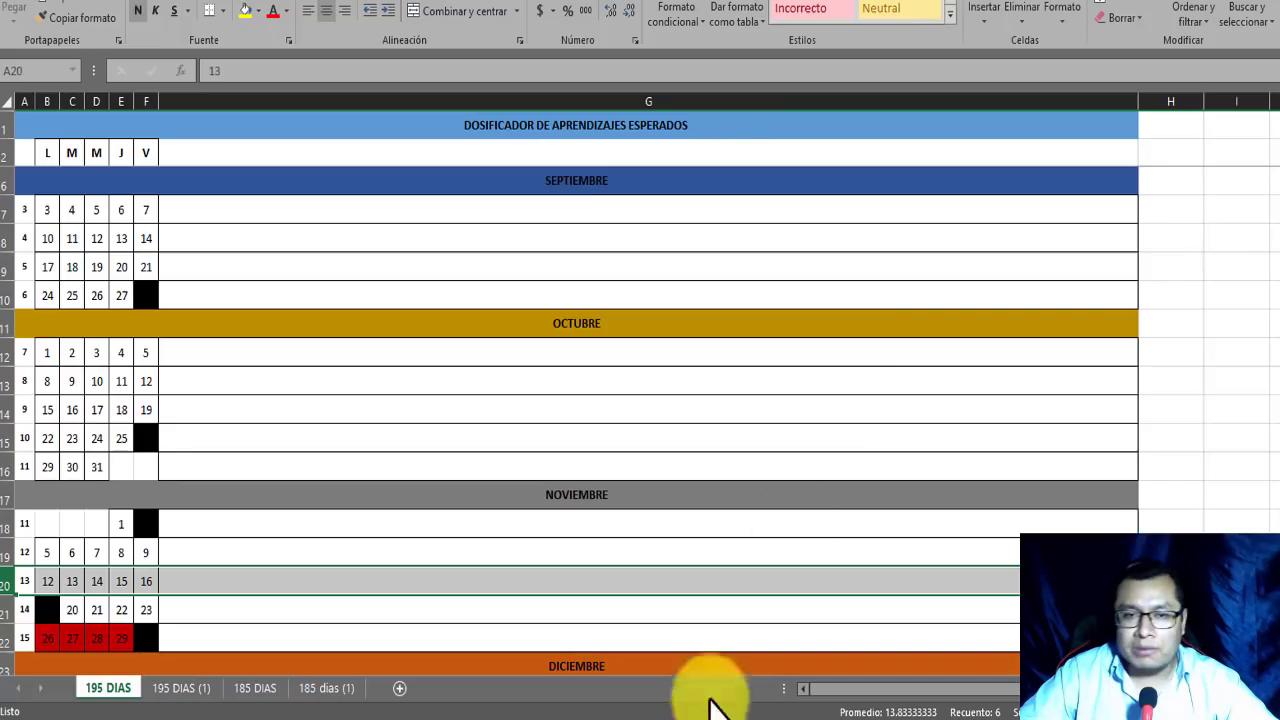
pyautogui.scroll(-6, 852, 395)
pyautogui.scroll(-10, 852, 395)
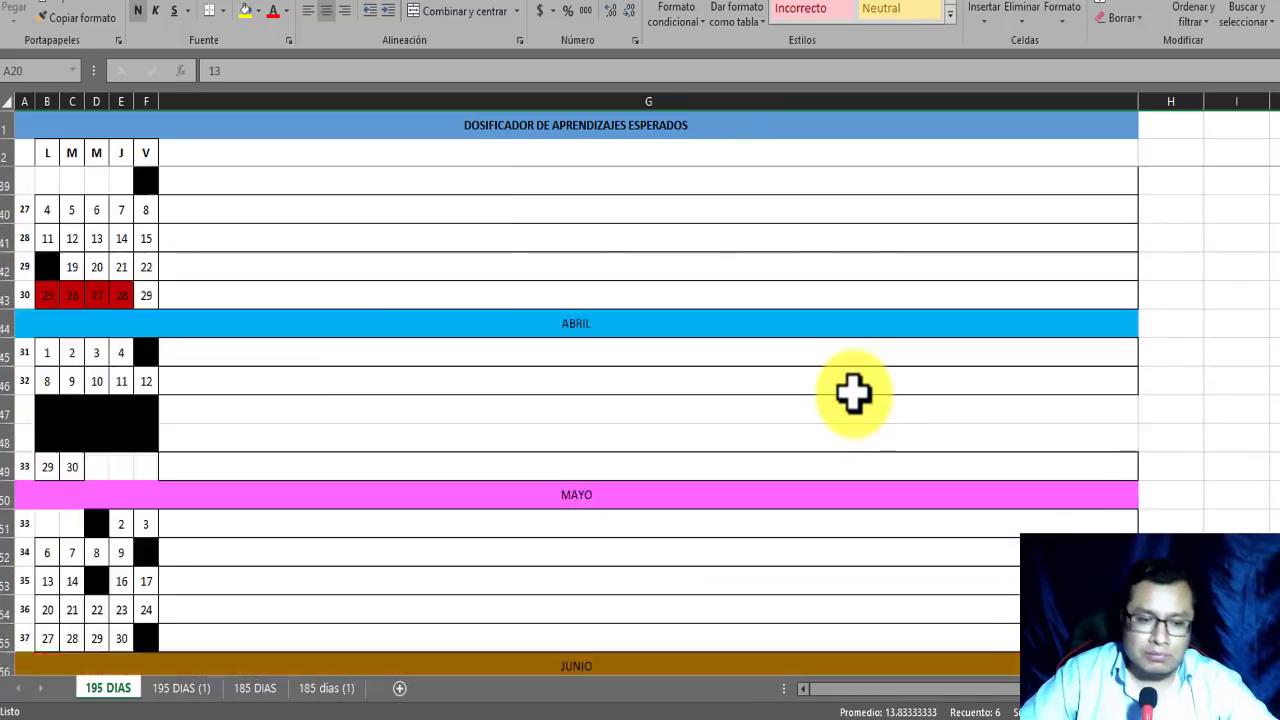
pyautogui.scroll(17, 852, 395)
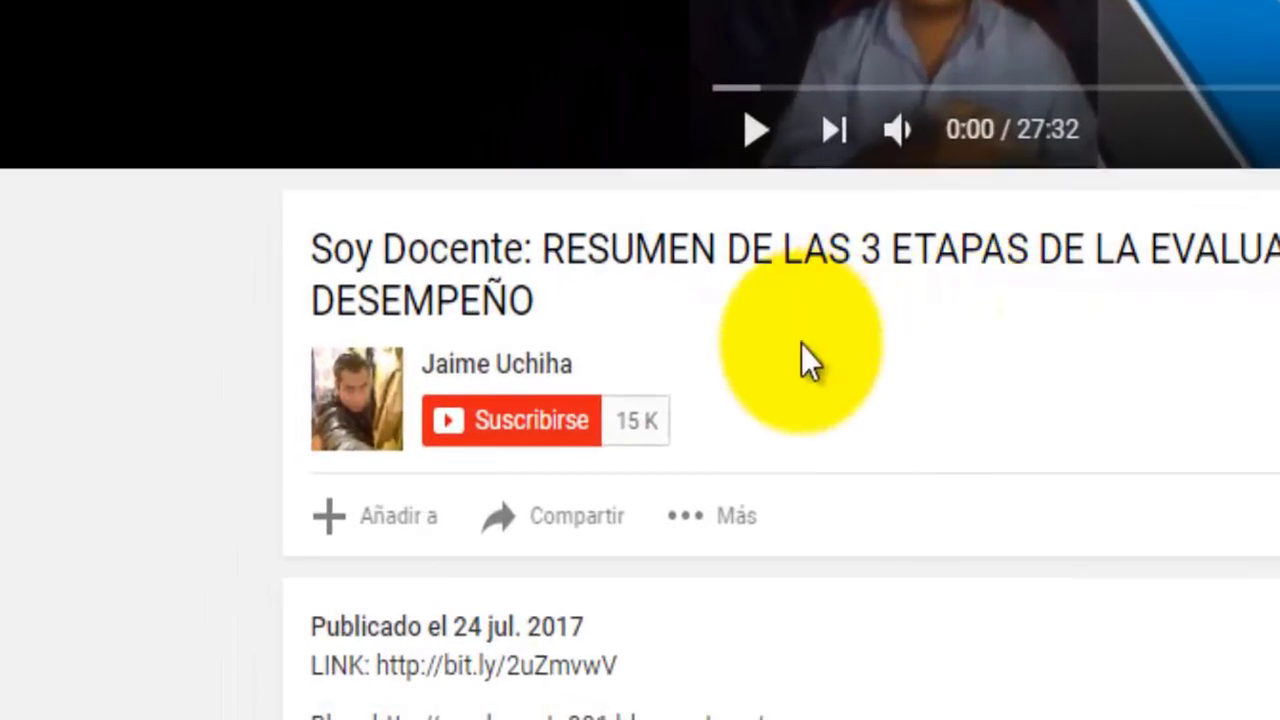
# - Subscribe to the video's YouTube channel and save the option to receive all of its notifications
pyautogui.click(521, 440)
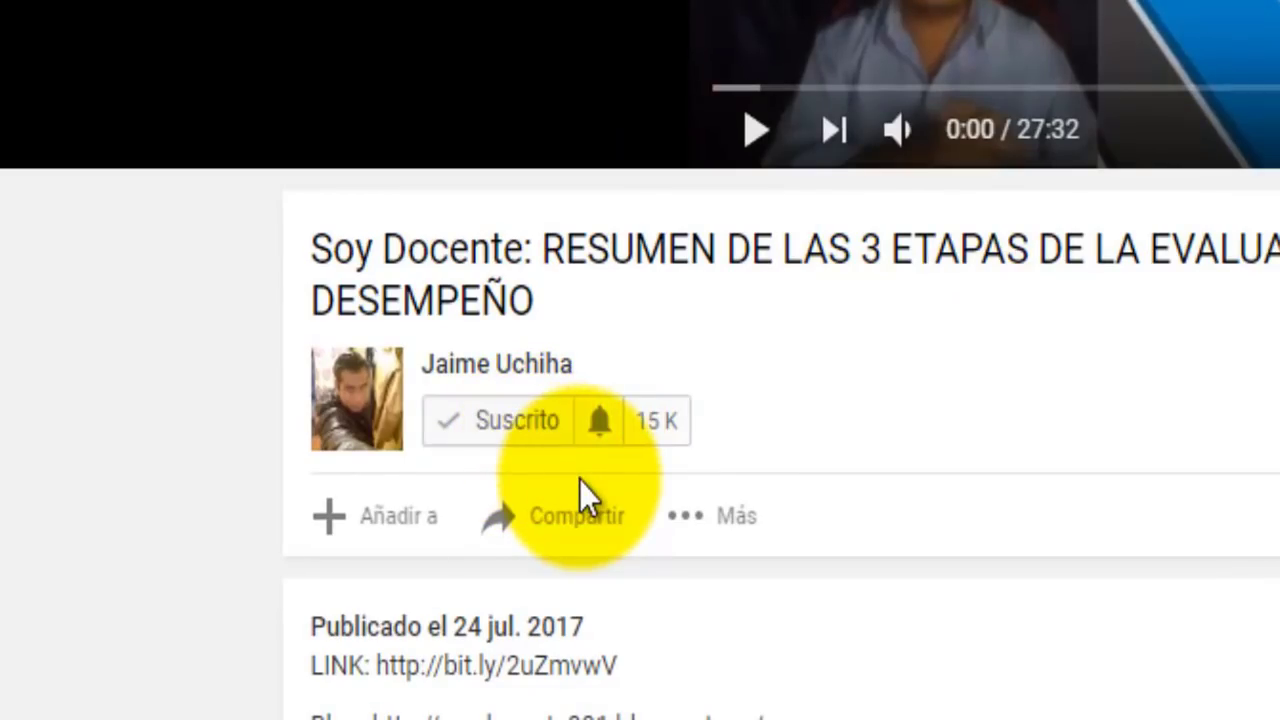
pyautogui.click(600, 428)
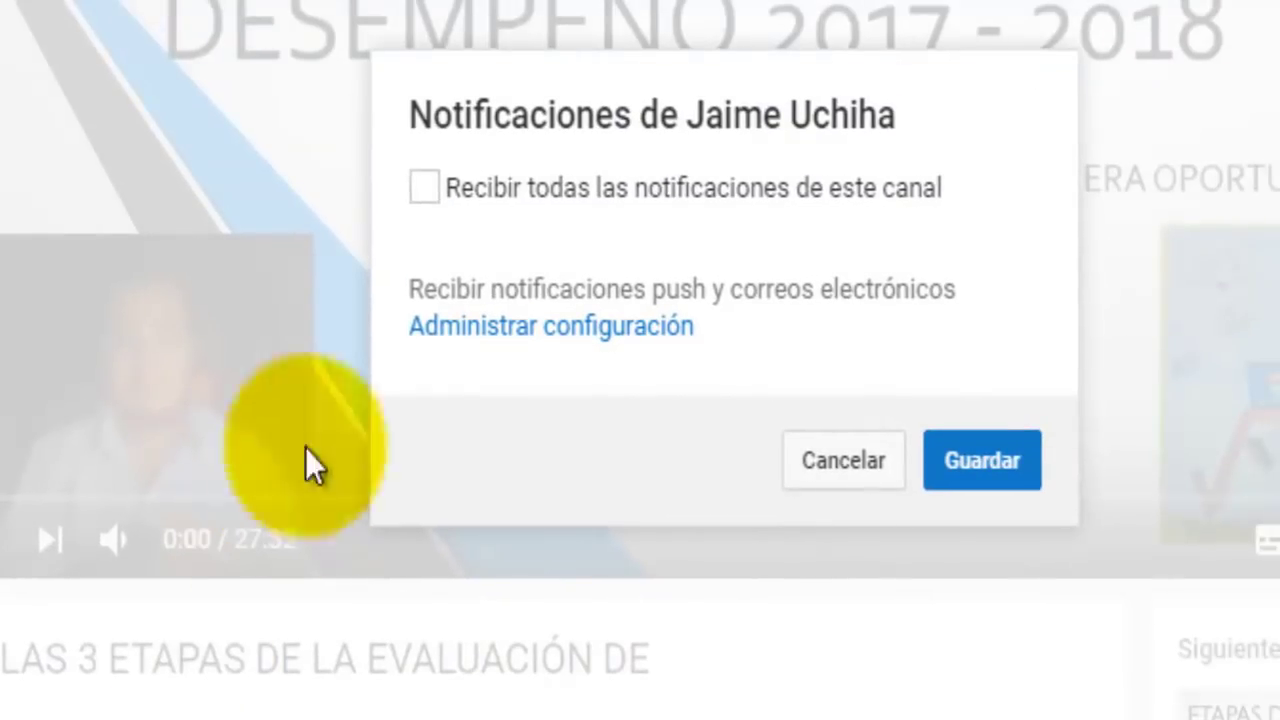
pyautogui.click(426, 188)
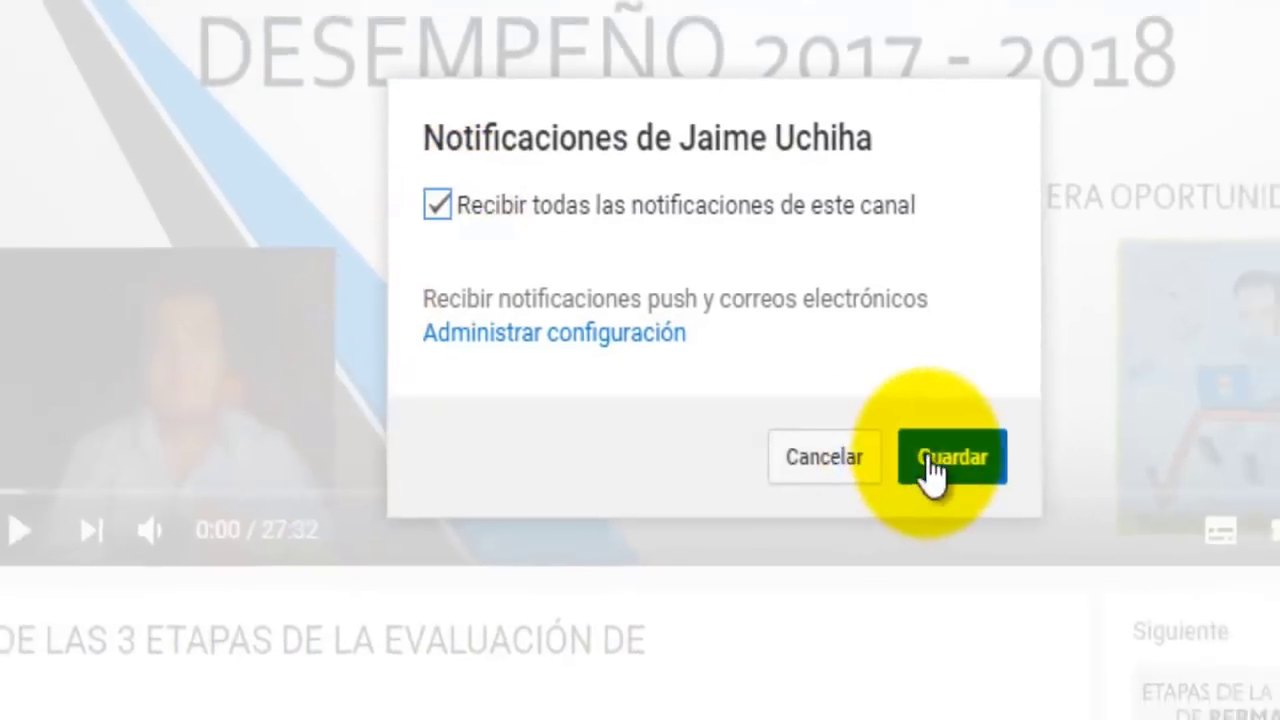
pyautogui.click(930, 460)
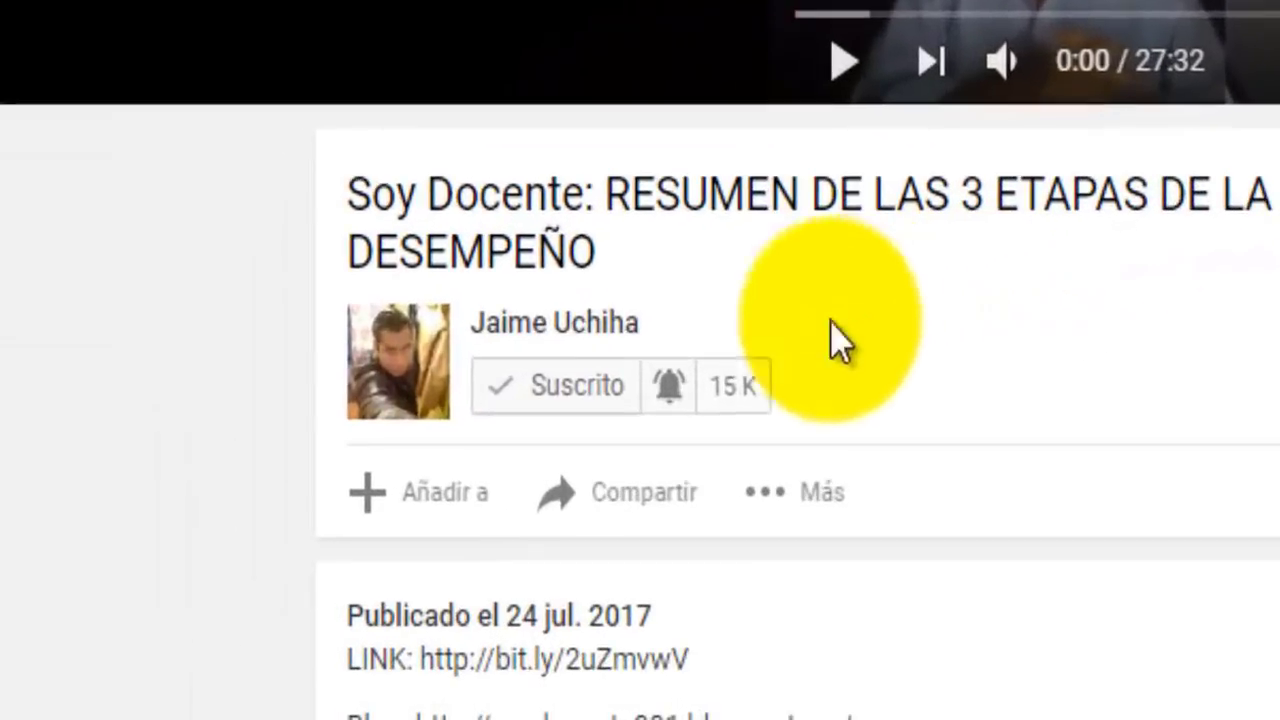
# - Open the channel's page and look at its uploaded videos and its created playlists
pyautogui.click(400, 437)
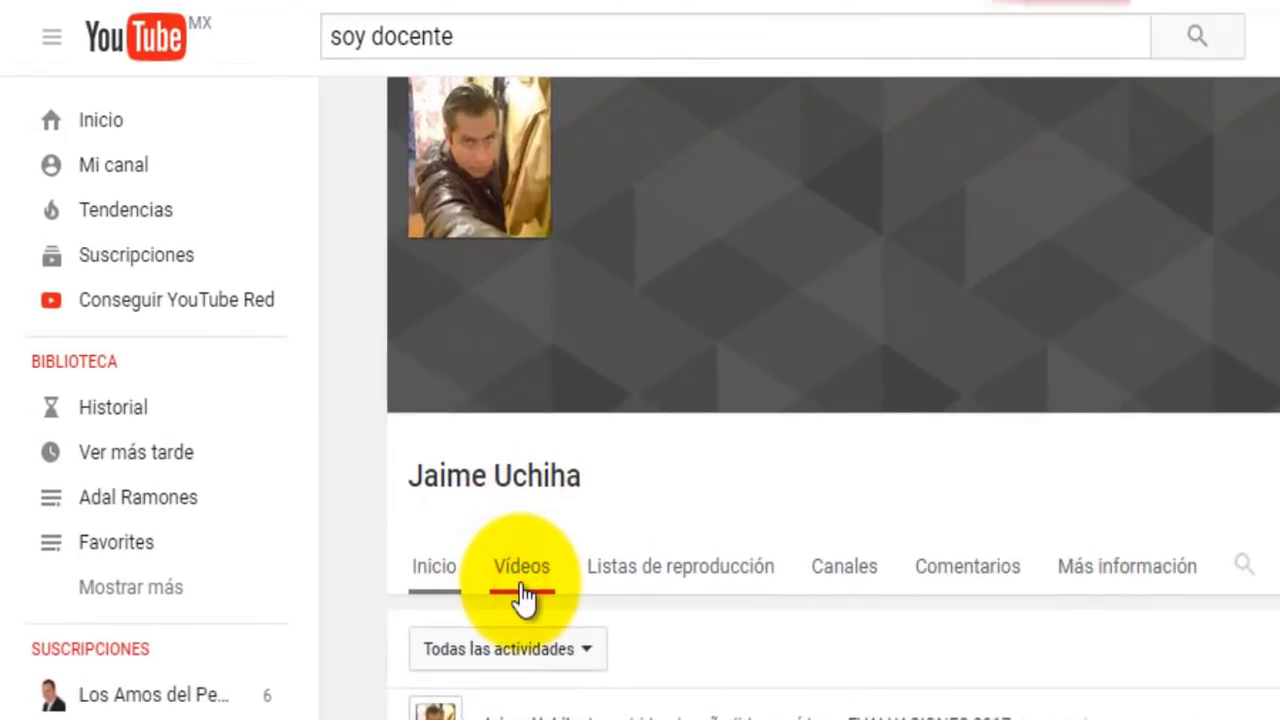
pyautogui.click(522, 598)
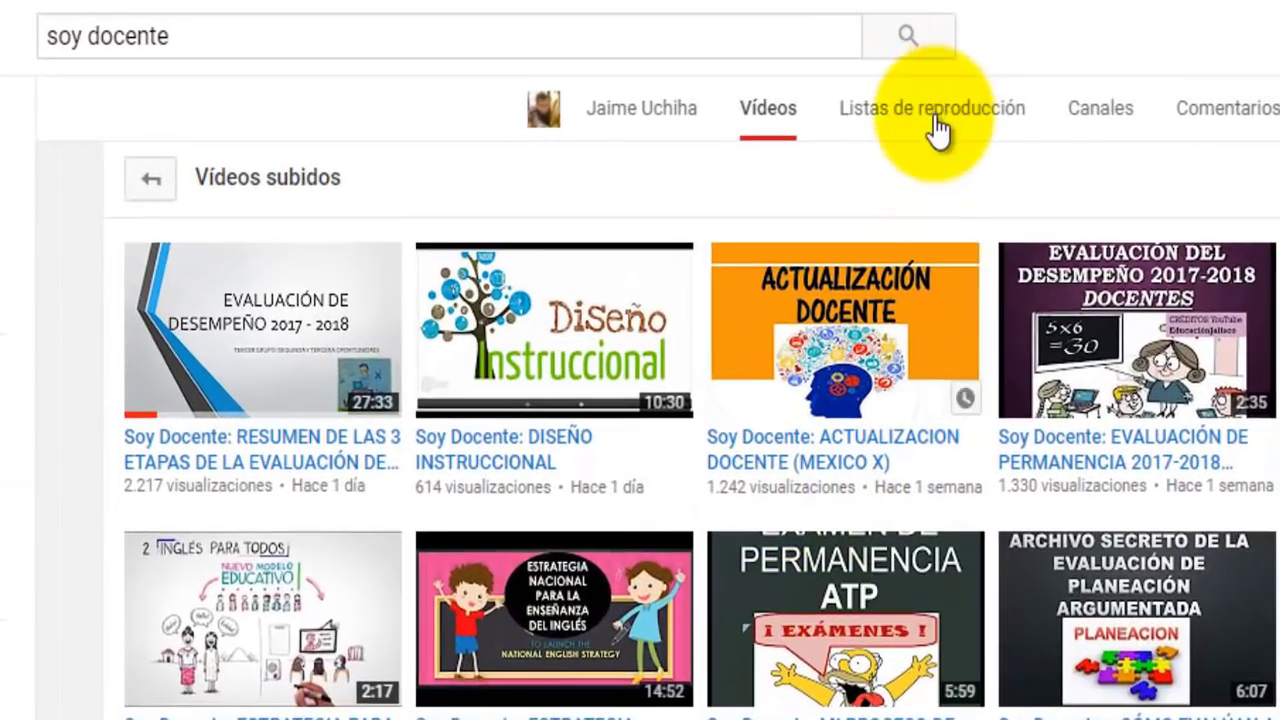
pyautogui.click(740, 75)
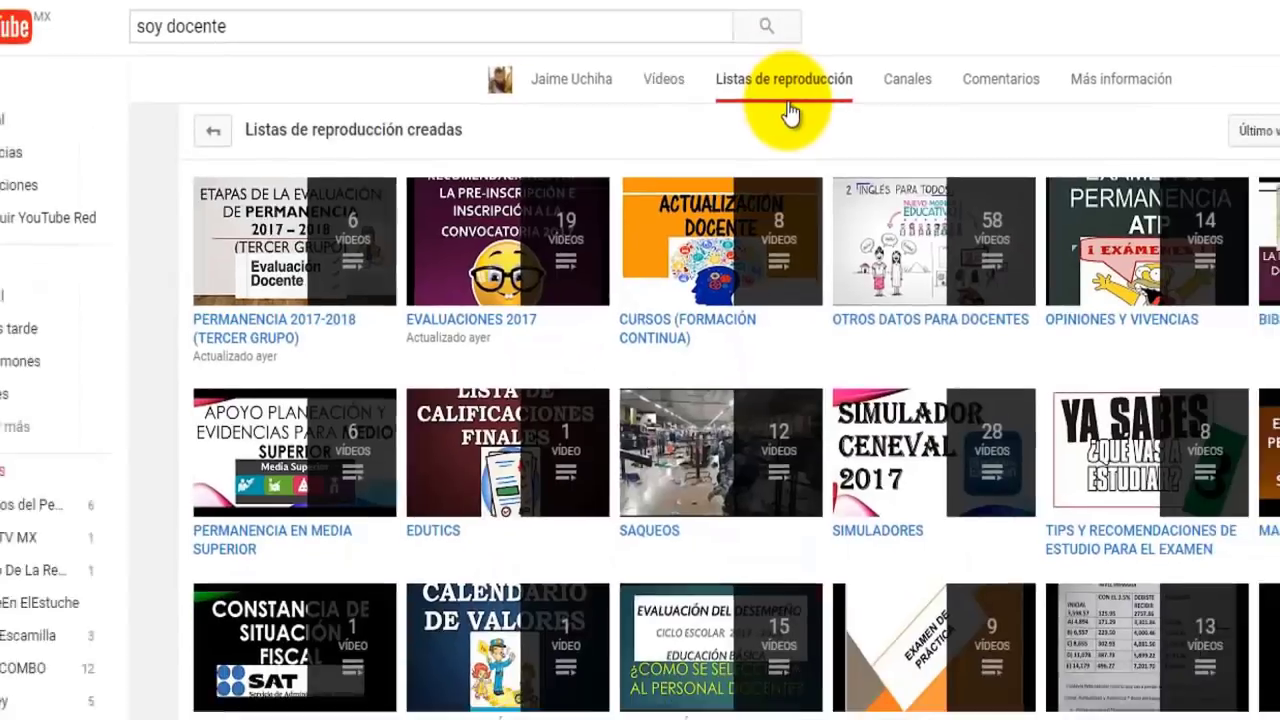